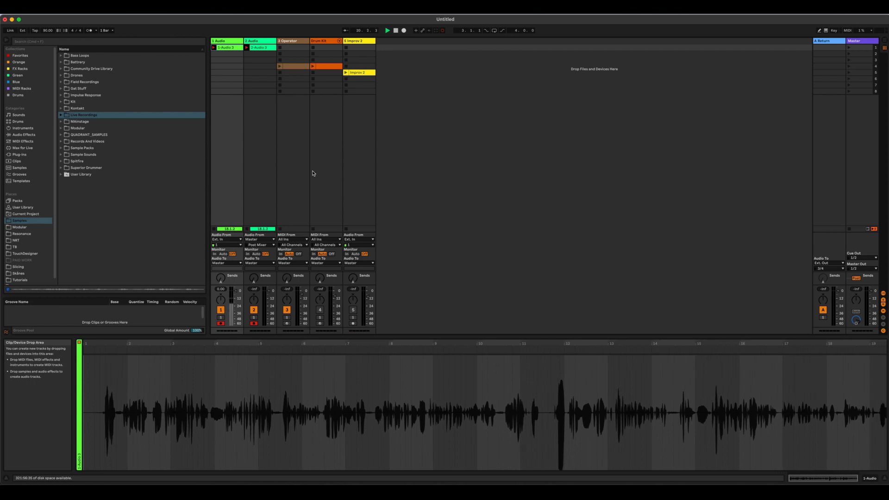
- Inspect the MIDI clip on the Operator track and show that track's device chain
click(293, 68)
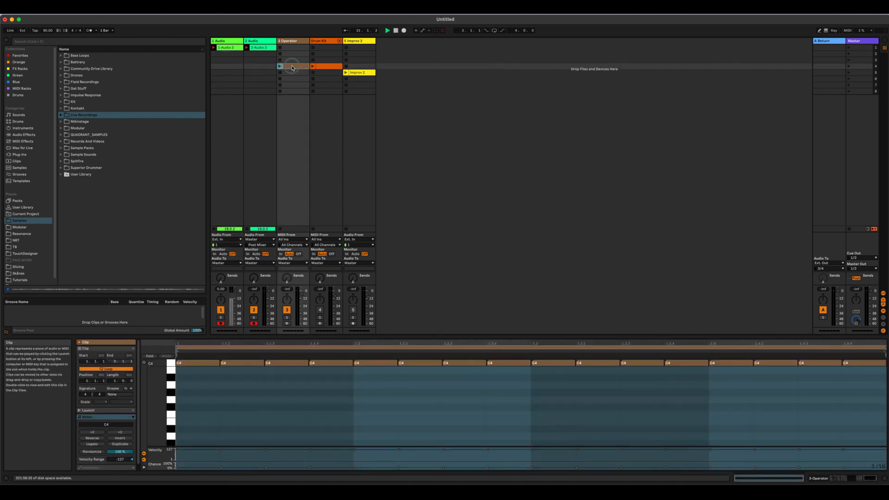
double_click(292, 68)
click(294, 42)
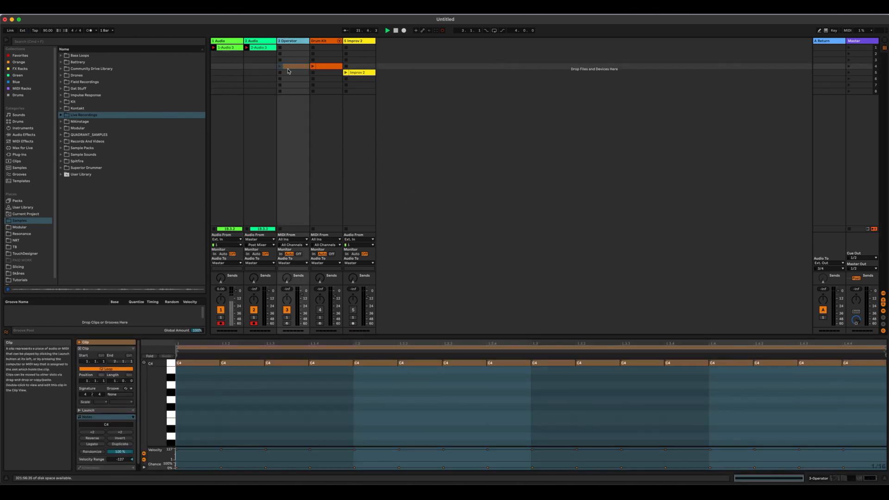
click(852, 478)
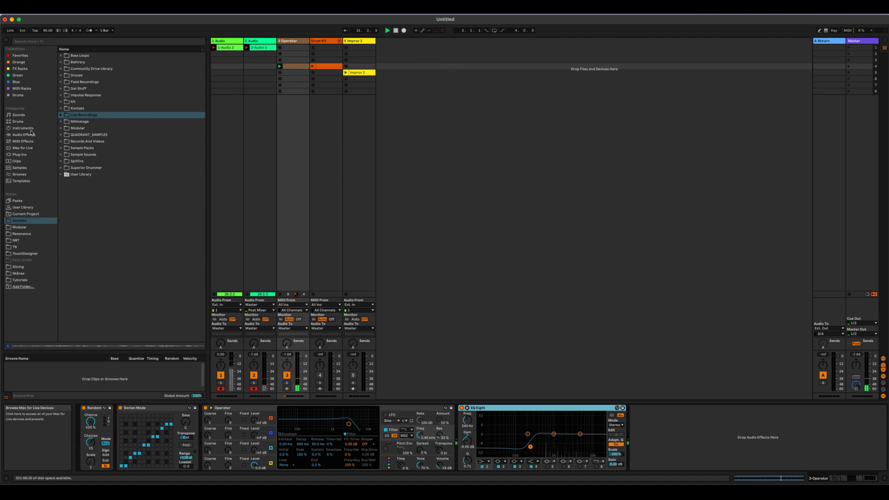
- Add Hybrid Reverb from the Reverb & Resonance audio effects after EQ Eight on the Operator track
click(42, 133)
click(61, 69)
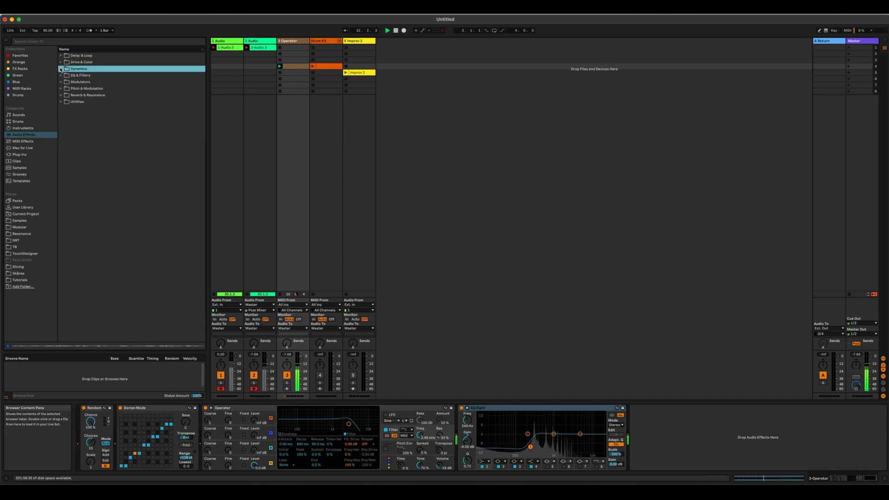
click(60, 95)
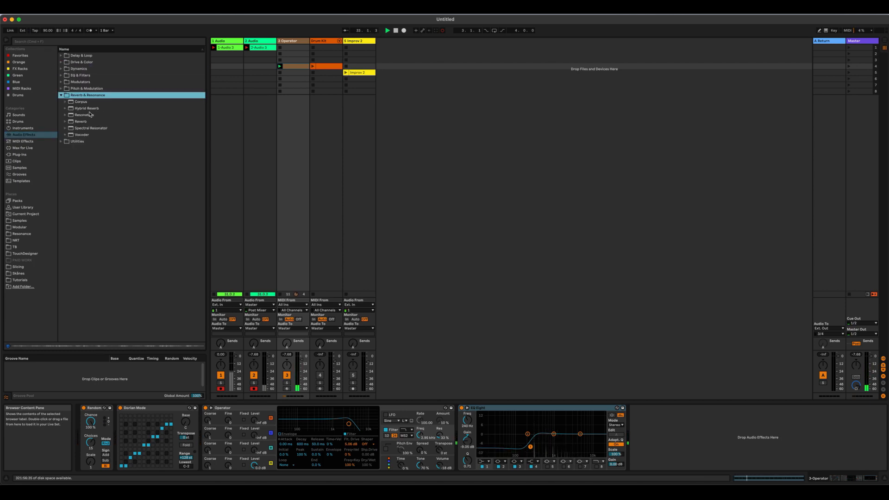
click(87, 110)
drag(86, 111, 675, 455)
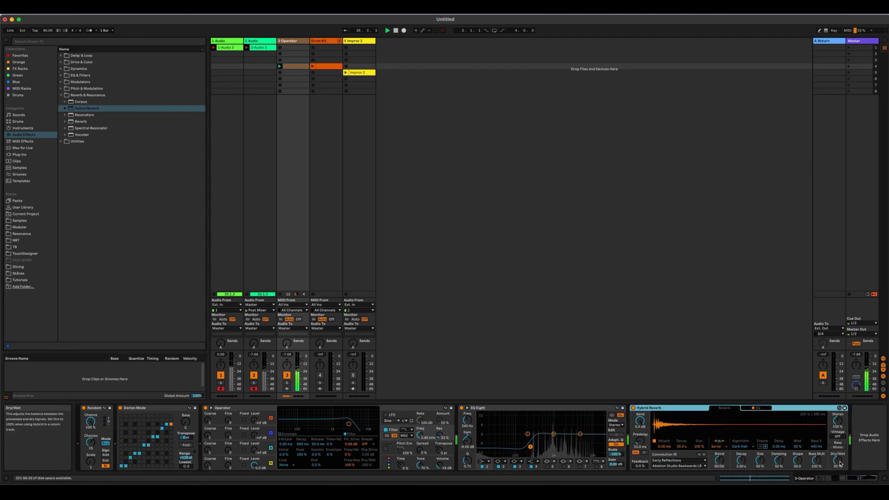
- Play the Operator clip and audition the Hybrid Reverb with Dry/Wet at 100%, ending at 19%
drag(840, 460, 842, 462)
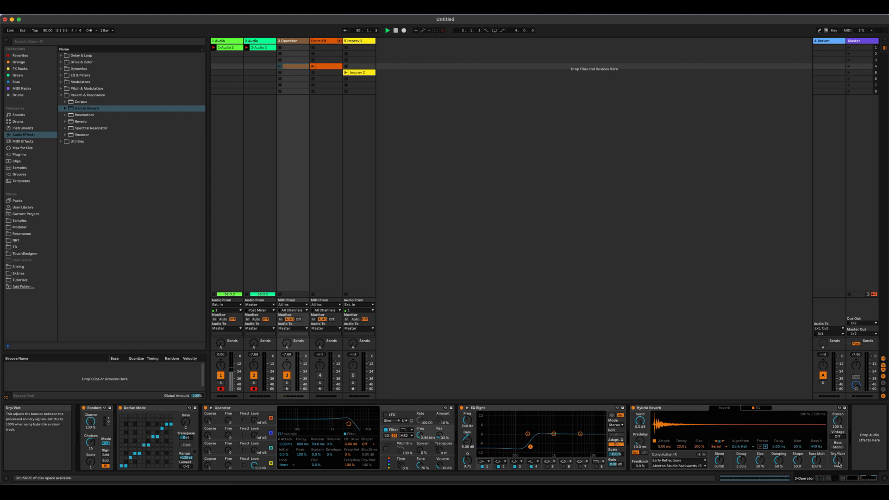
click(280, 66)
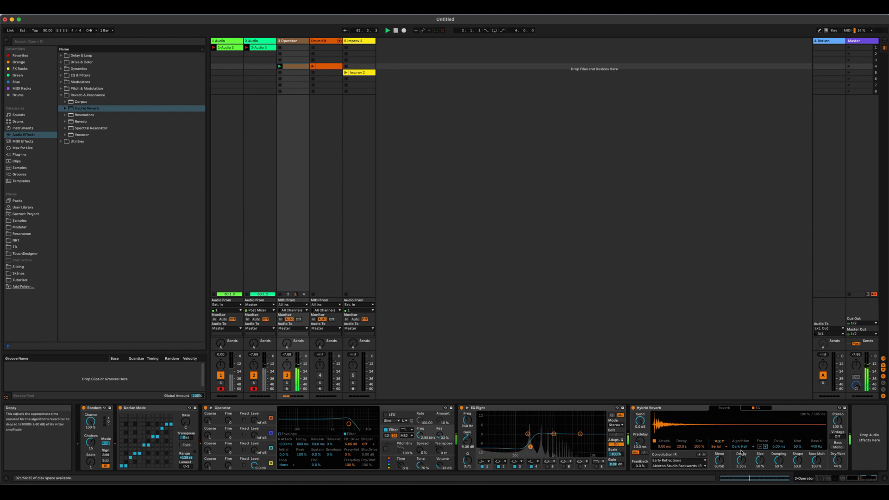
drag(838, 461, 838, 424)
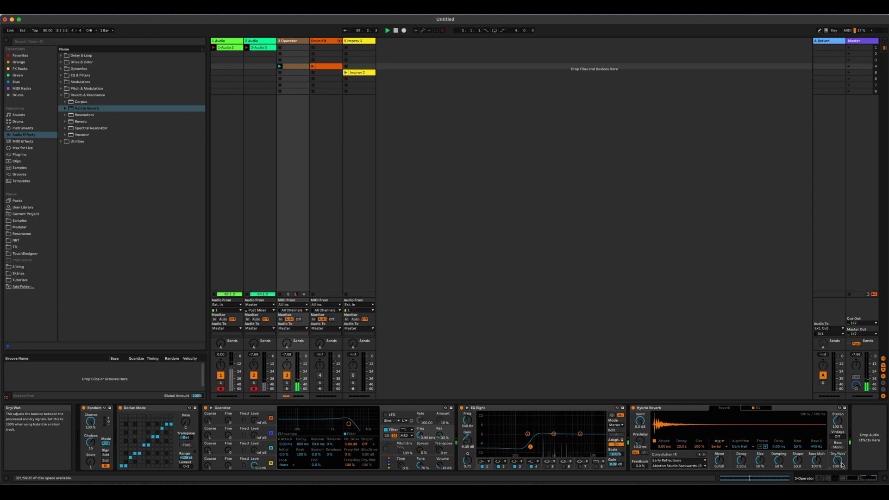
drag(842, 465, 842, 496)
drag(842, 457, 842, 457)
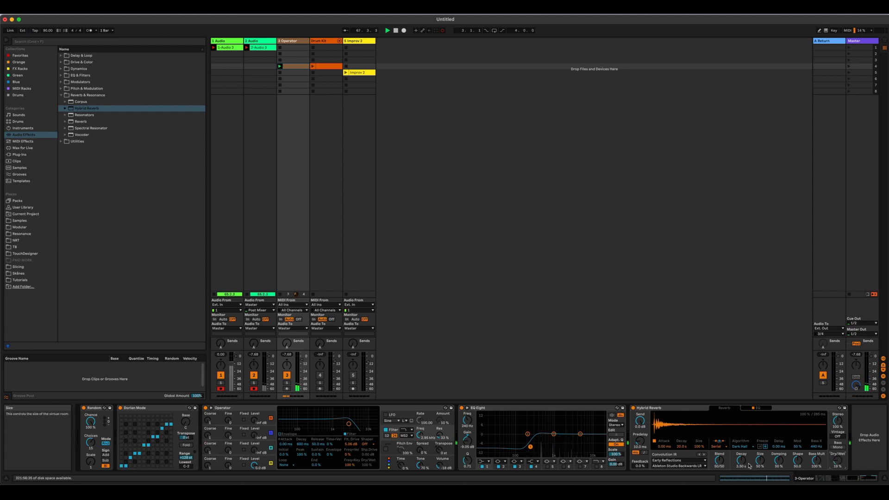
- Set the Hybrid Reverb's Decay to 10.3 s while balancing its Dry/Wet by ear
mouse_move(741, 460)
mouse_down()
mouse_move(741, 440)
mouse_move(741, 461)
mouse_up()
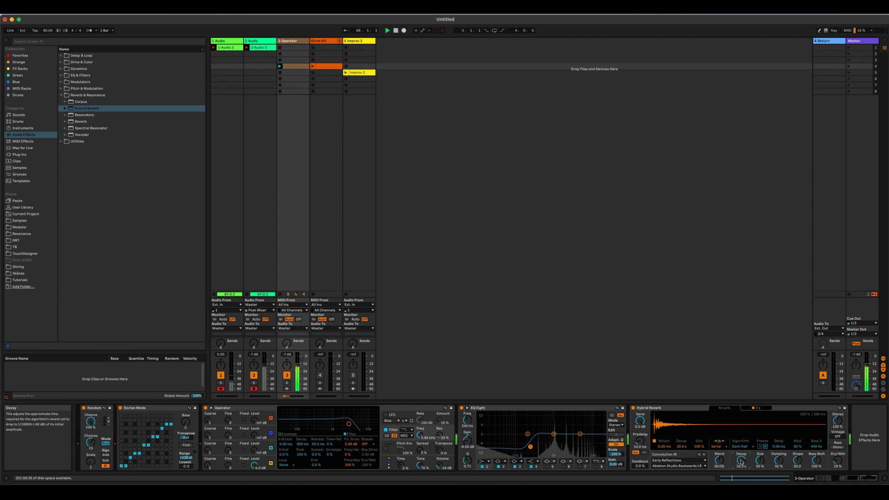
drag(839, 464, 839, 461)
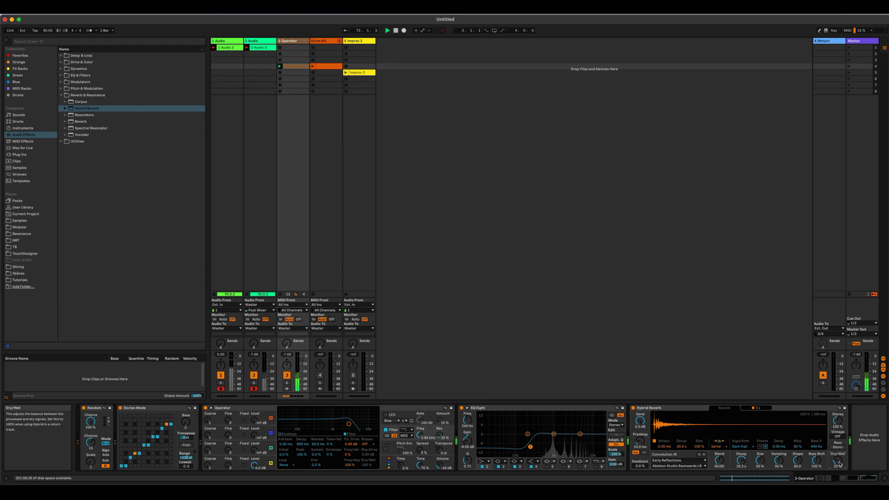
drag(742, 460, 742, 466)
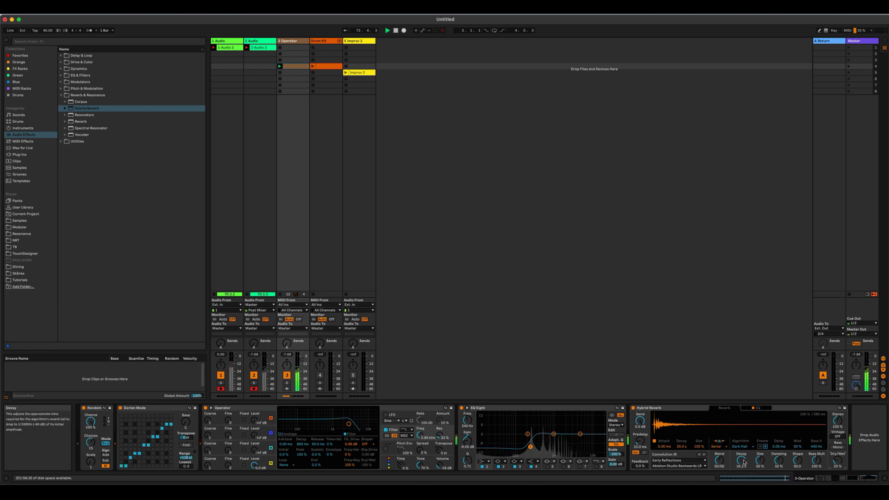
- Stop the Operator clip and set the Hybrid Reverb's Dry/Wet to 100%
drag(838, 461, 838, 455)
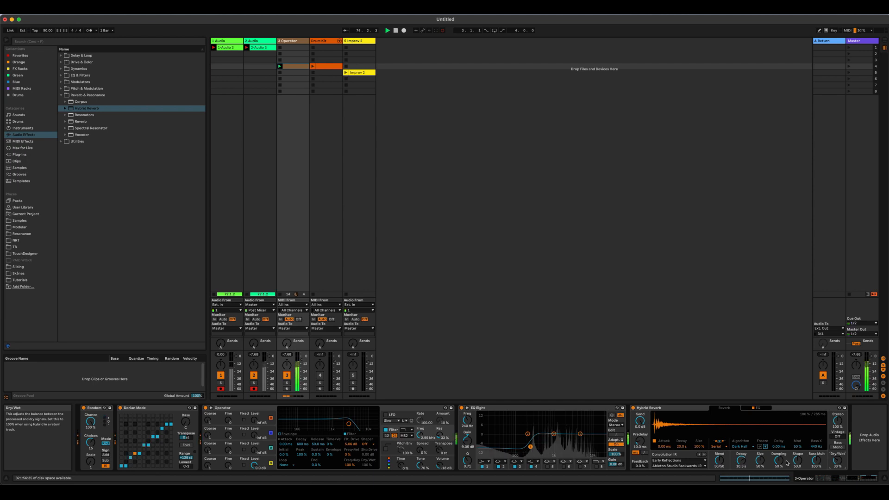
click(281, 75)
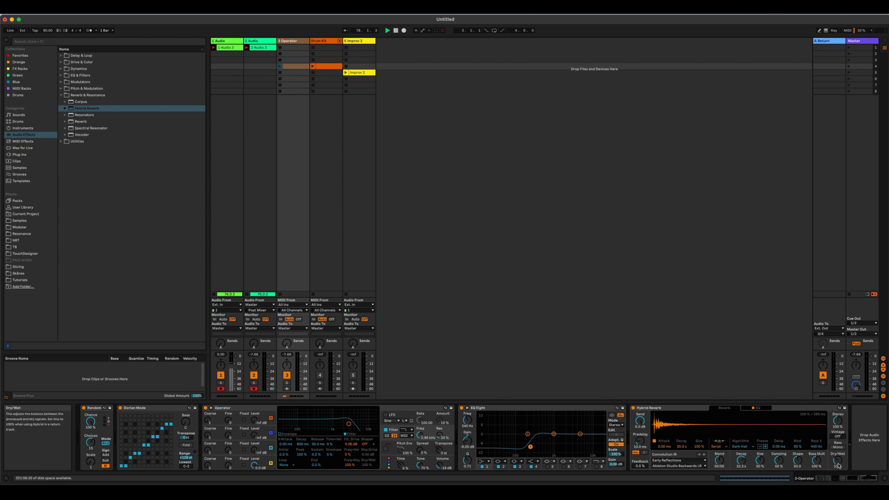
drag(839, 462, 838, 413)
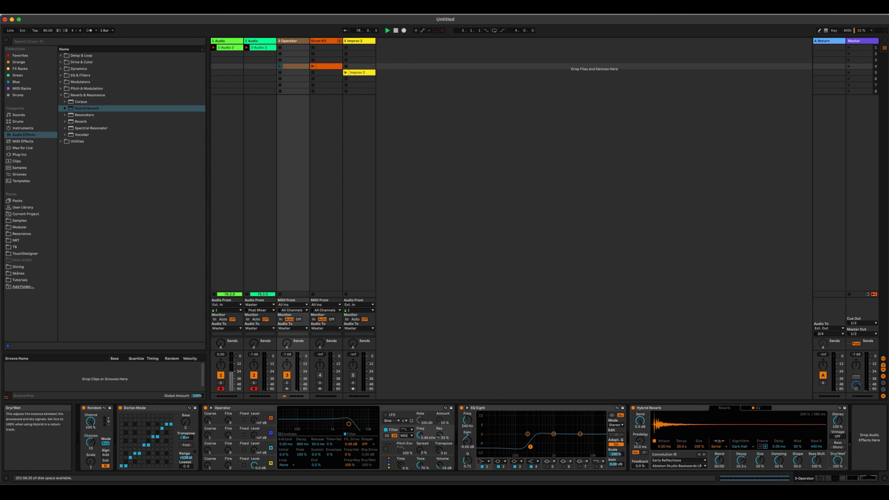
- Group the Hybrid Reverb into an Audio Effect Rack, show its chain list, and rename the chain Reverb
click(680, 410)
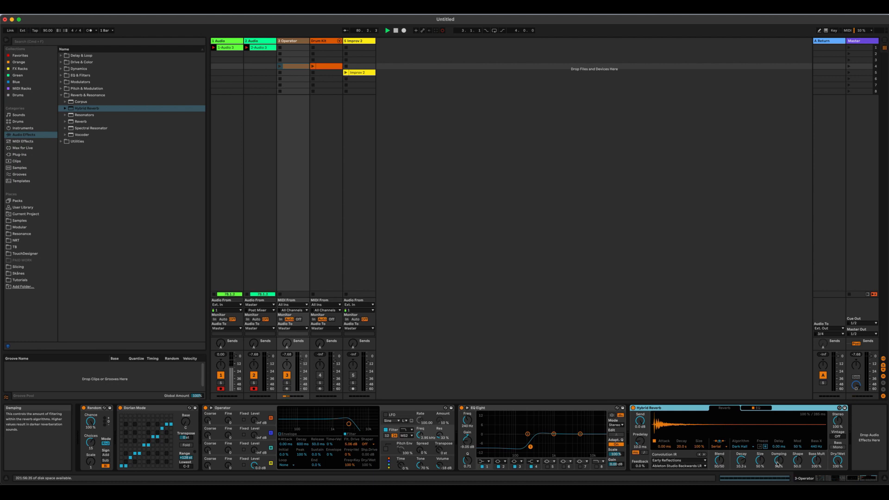
key(super+g)
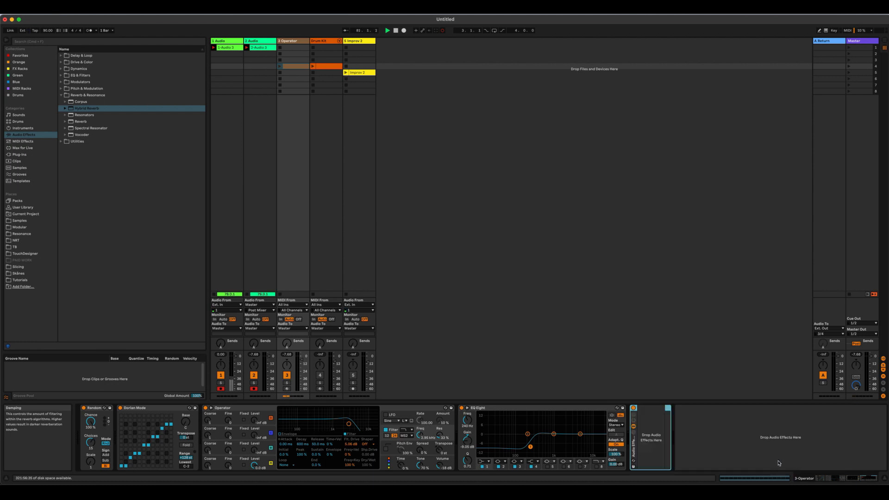
click(634, 435)
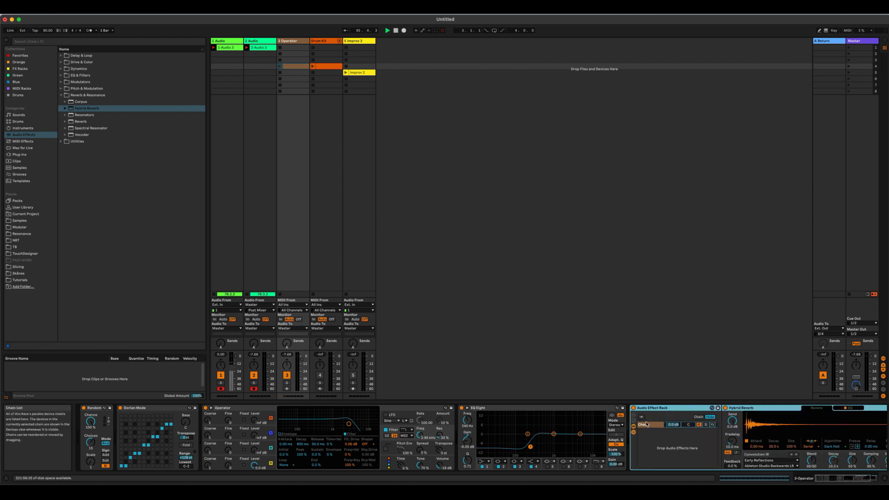
click(651, 425)
key(super+r)
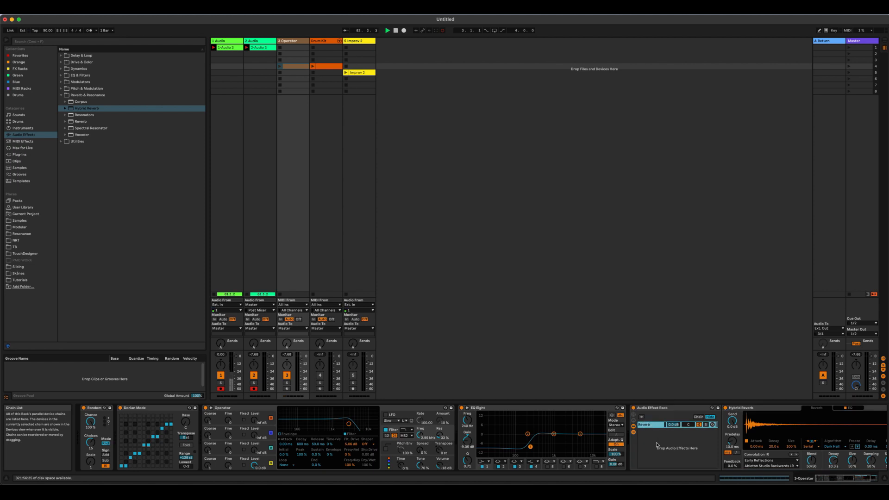
- Create a second, empty chain in the rack named Dry, and reselect the Reverb chain
right_click(657, 444)
click(667, 449)
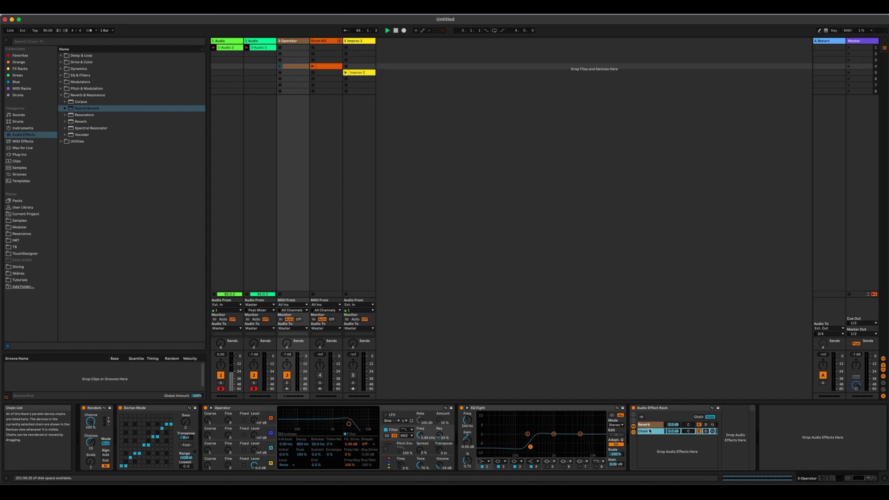
text(Dry)
click(652, 425)
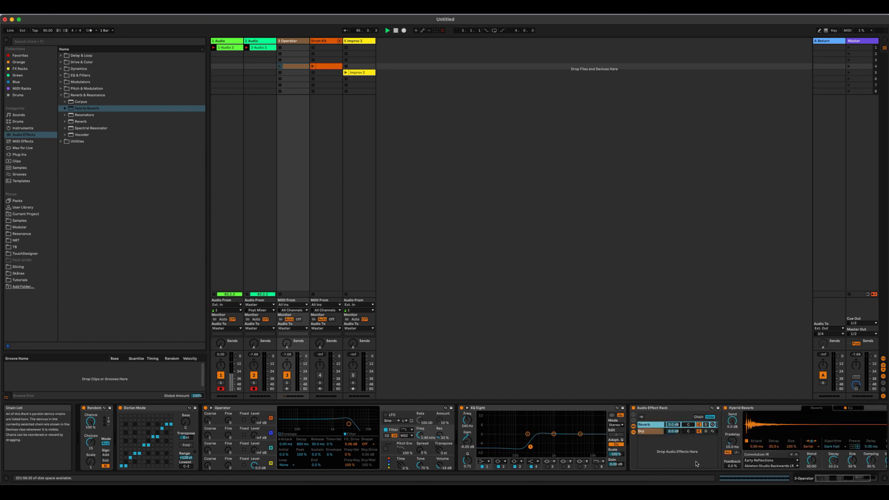
- Compare the devices in the rack's Dry and Reverb chains, finishing on the Reverb chain
scroll(556, 440, right, 3)
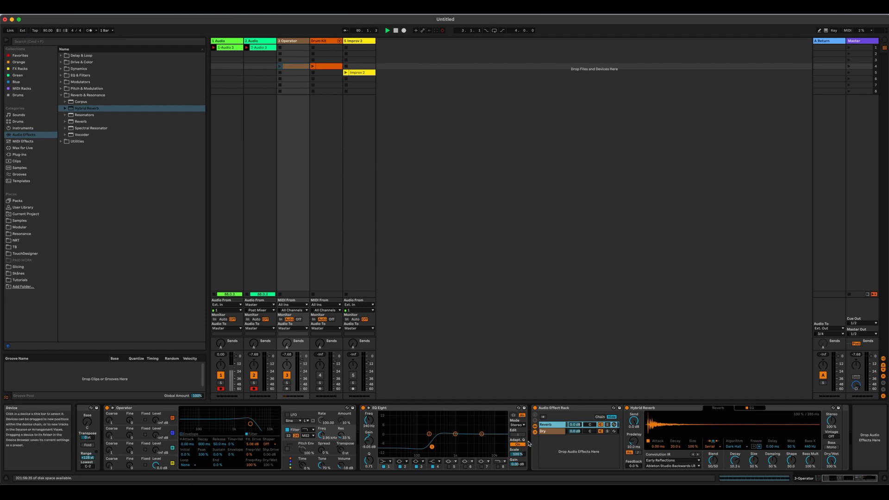
click(557, 431)
click(552, 425)
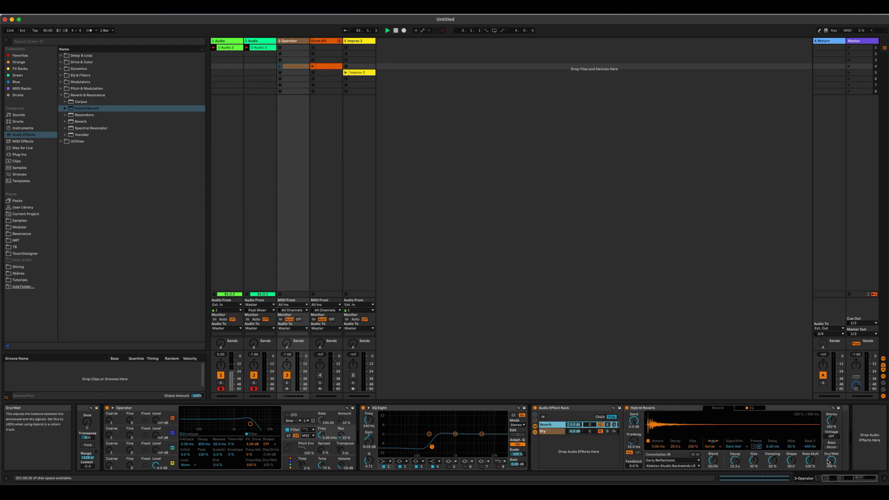
click(551, 433)
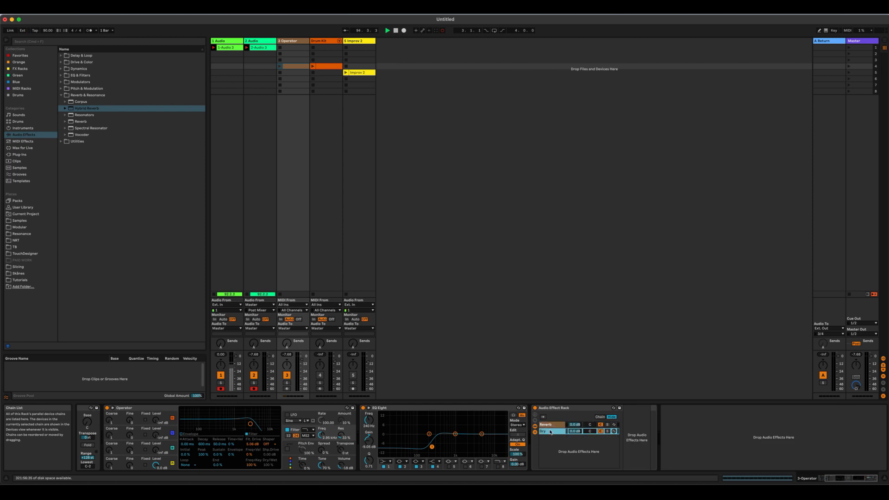
click(552, 426)
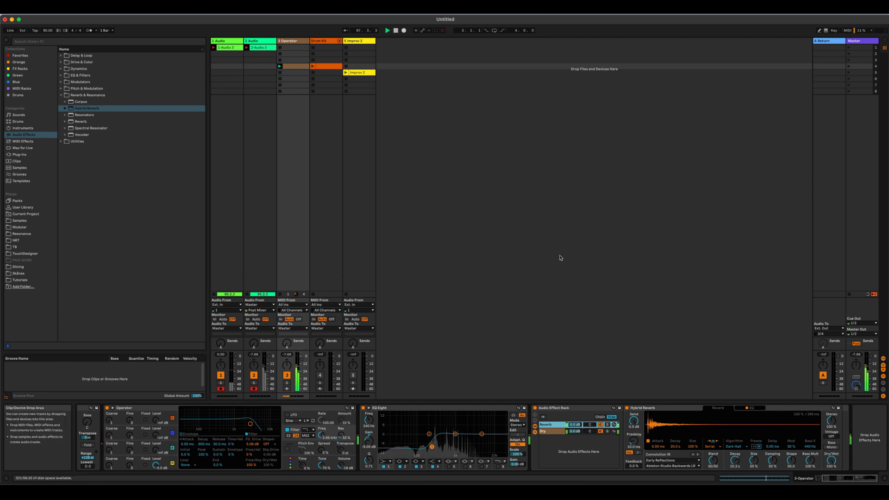
- Audition the Dry and Reverb chains with the clip playing and try different volumes on the Reverb chain
click(556, 431)
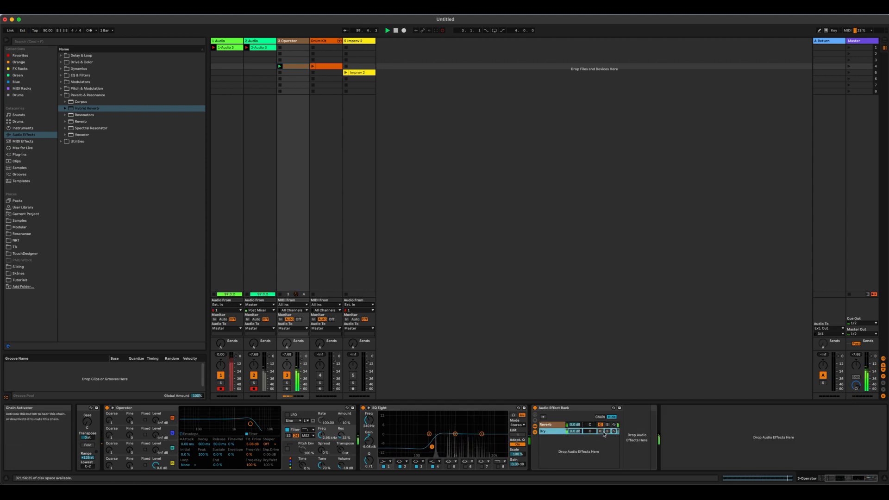
click(604, 426)
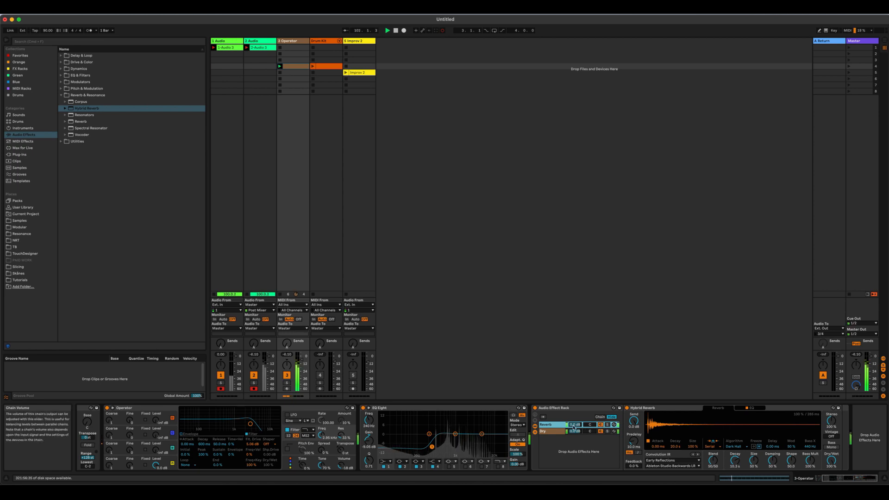
mouse_move(575, 425)
mouse_down()
mouse_move(574, 447)
mouse_move(575, 425)
mouse_up()
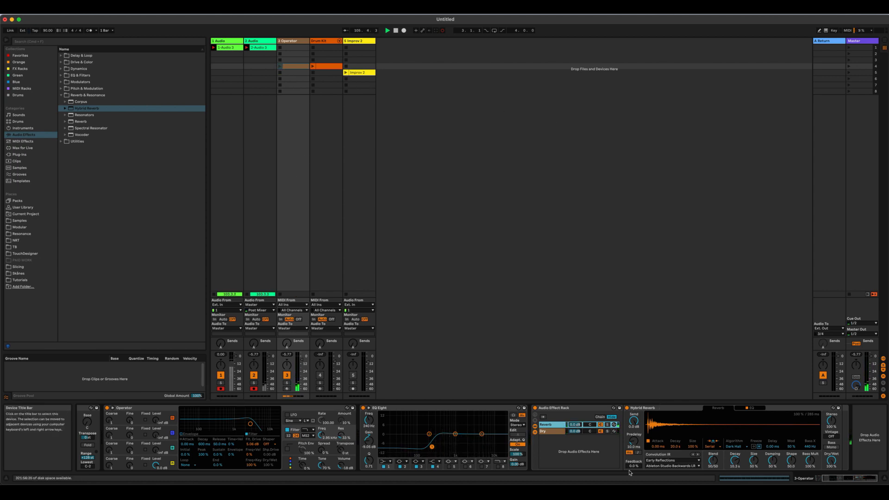
- Insert a Gate from the Dynamics effects before the Hybrid Reverb in the Reverb chain
drag(836, 480, 839, 479)
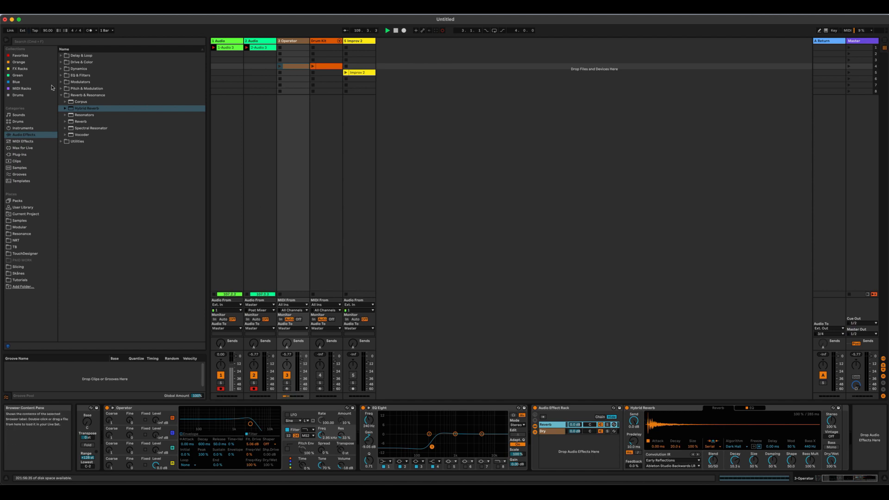
click(61, 69)
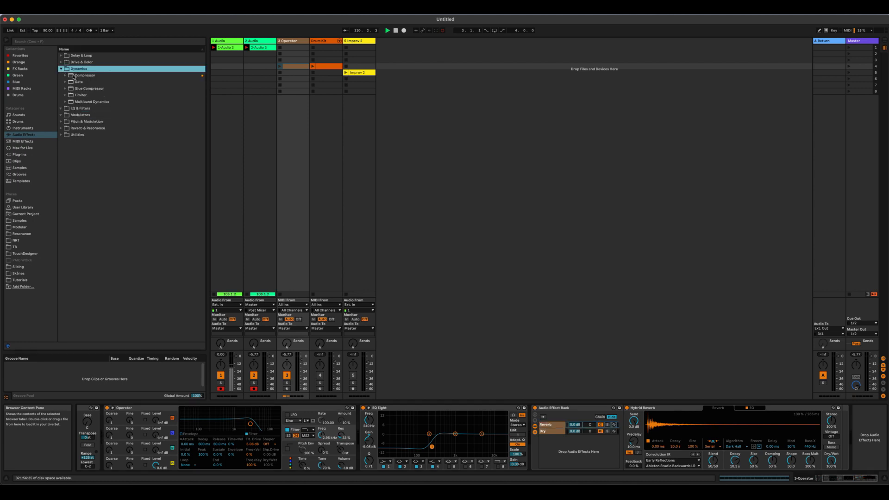
drag(77, 82, 625, 425)
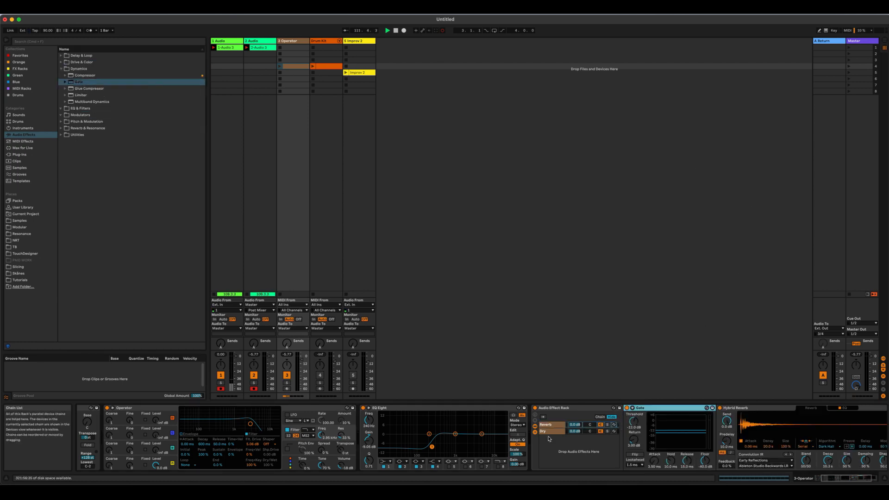
- Deactivate the Dry chain and reselect the Reverb chain, bringing its Gate and Hybrid Reverb into view
click(601, 432)
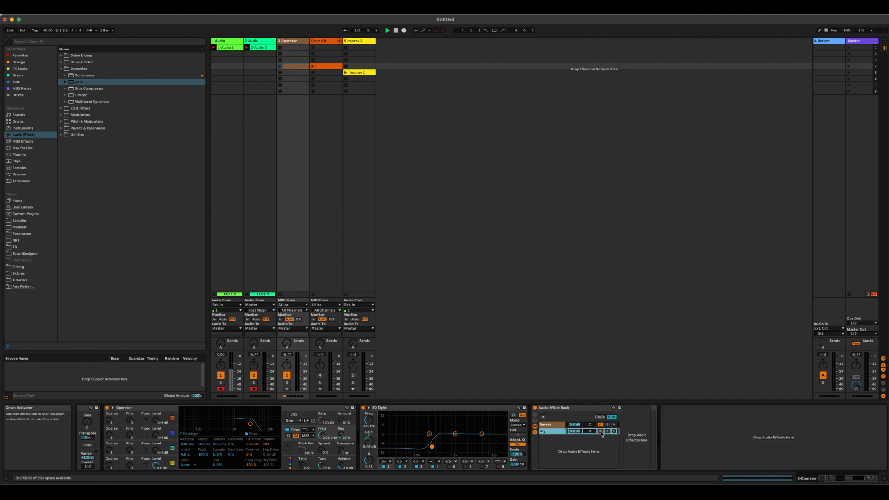
click(549, 425)
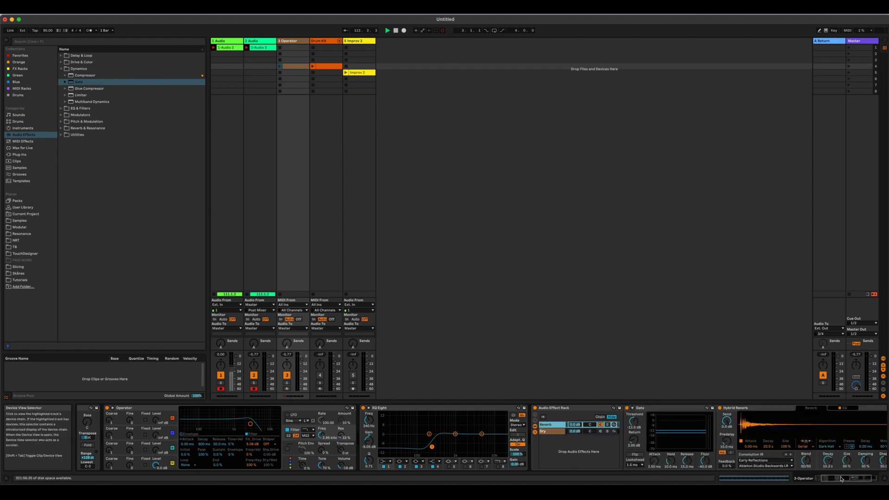
drag(842, 479, 850, 478)
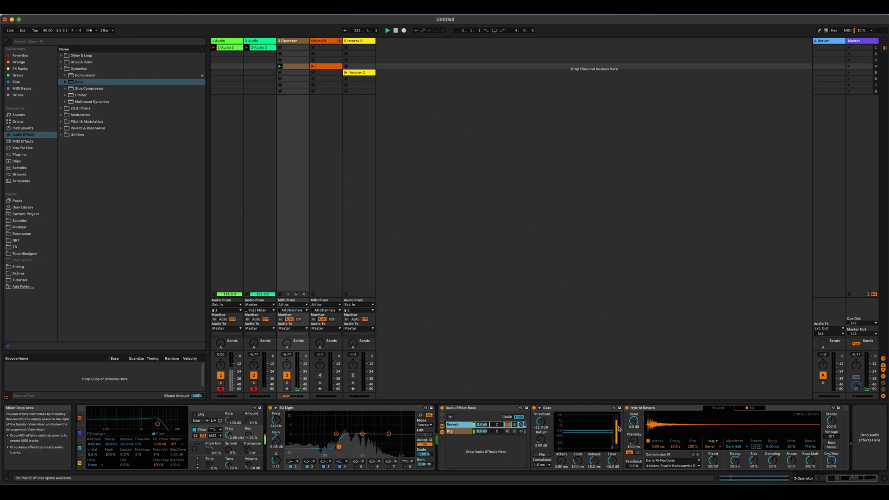
- Set the Gate's floor to -inf dB, threshold to -9.87 dB and return to 1.71 dB, and the Hybrid Reverb's decay to 17.2 s
drag(612, 461, 613, 482)
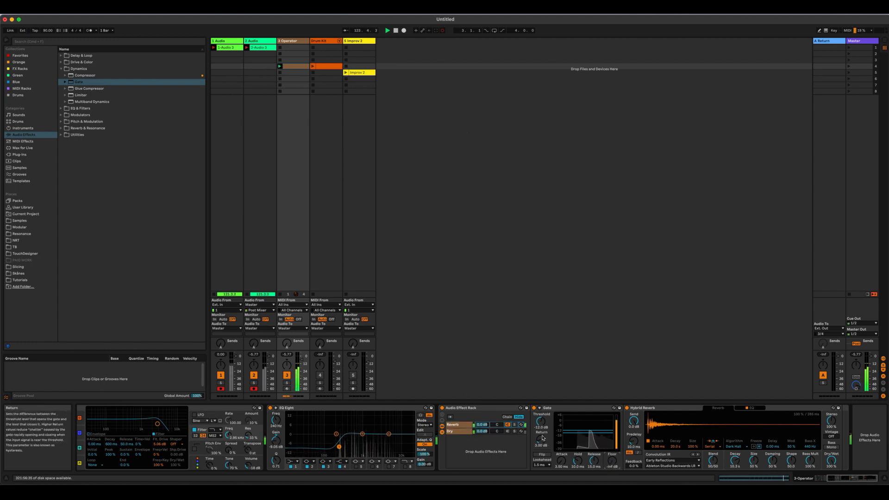
drag(541, 440, 541, 420)
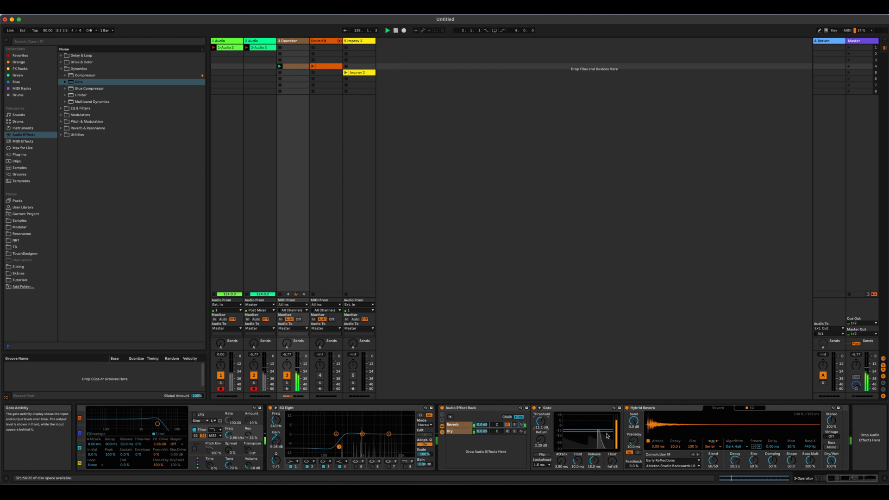
drag(736, 460, 735, 464)
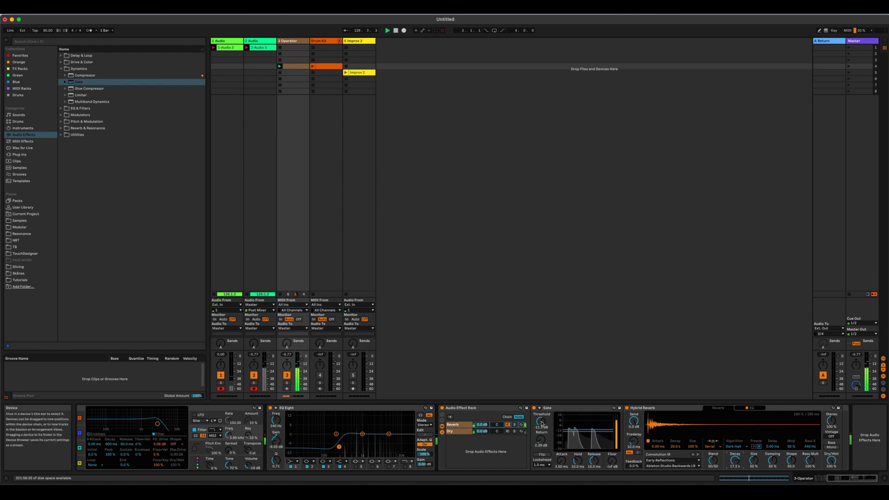
drag(541, 438, 540, 420)
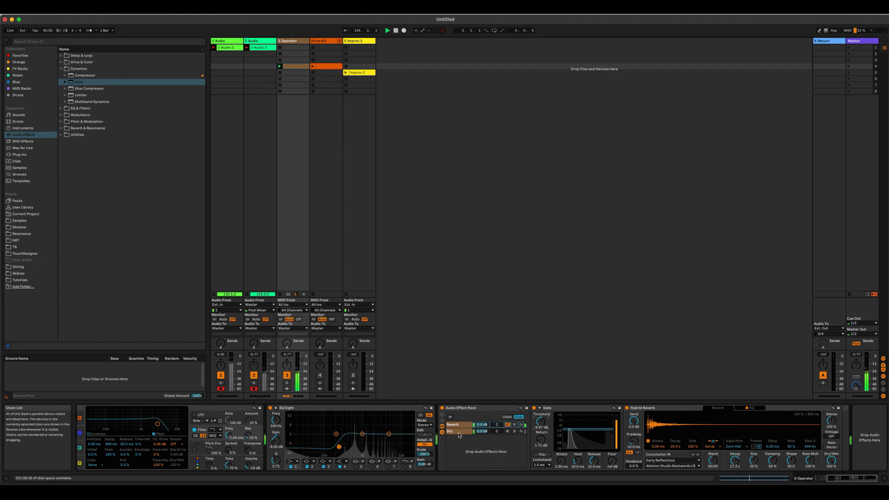
- Reactivate the Dry chain and add a Compressor after the Hybrid Reverb in the Reverb chain
click(505, 432)
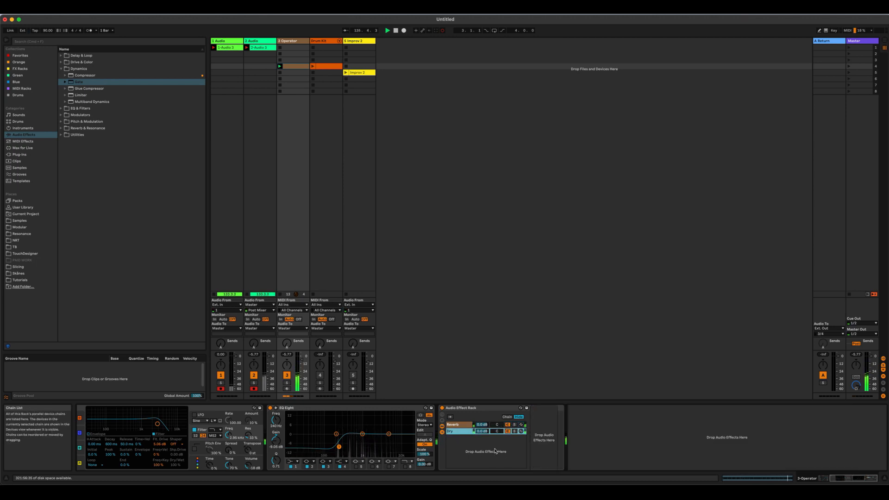
click(456, 426)
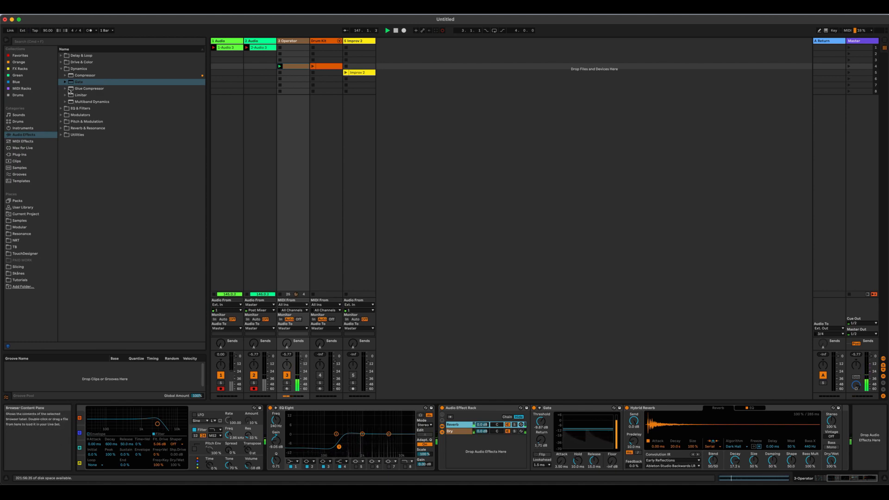
click(75, 76)
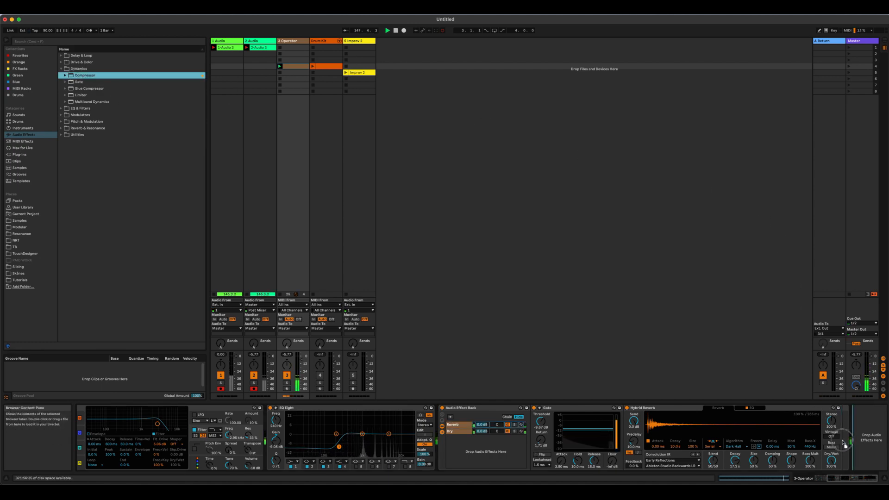
drag(845, 446, 845, 445)
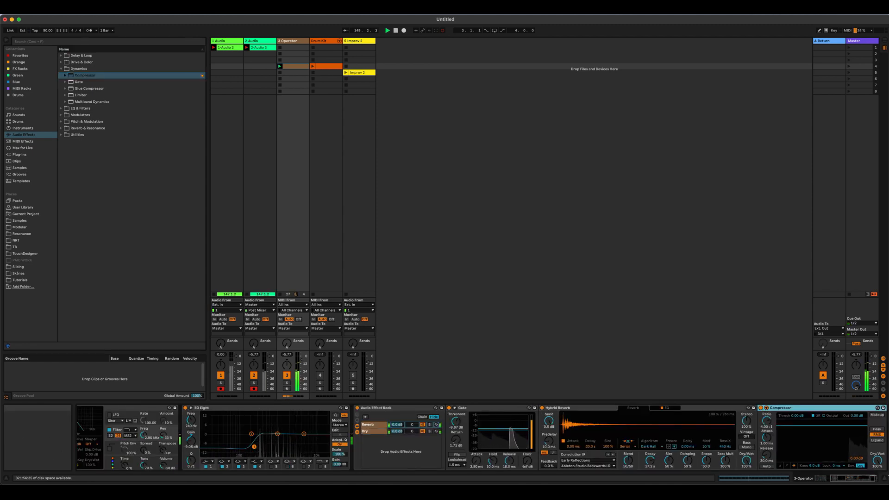
drag(858, 479, 862, 479)
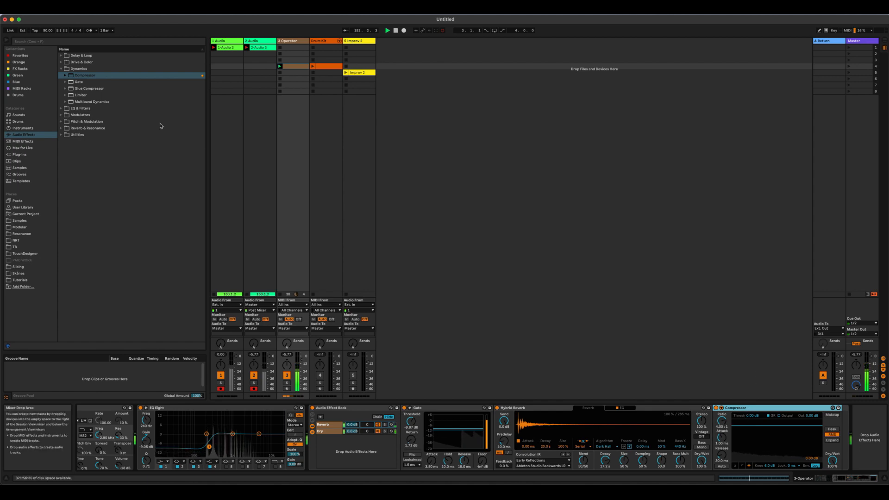
- Enable the Compressor's external sidechain and take its audio from 3-Operator, Pre FX
click(722, 408)
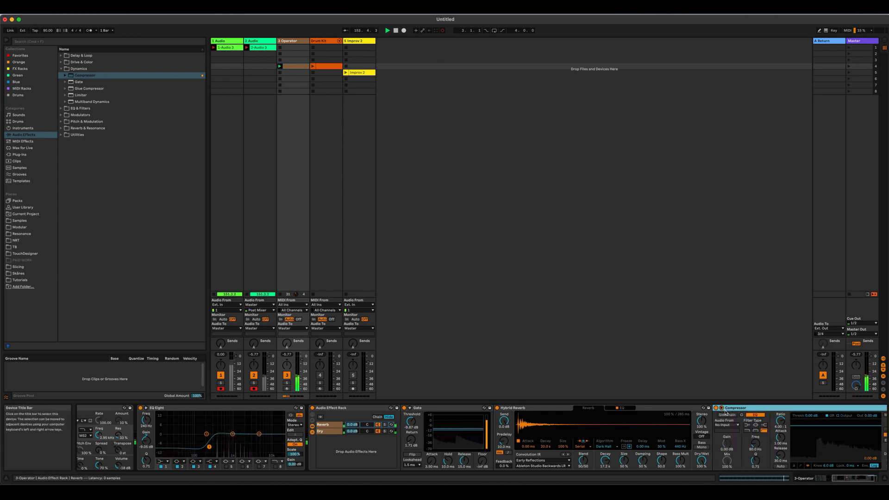
click(729, 416)
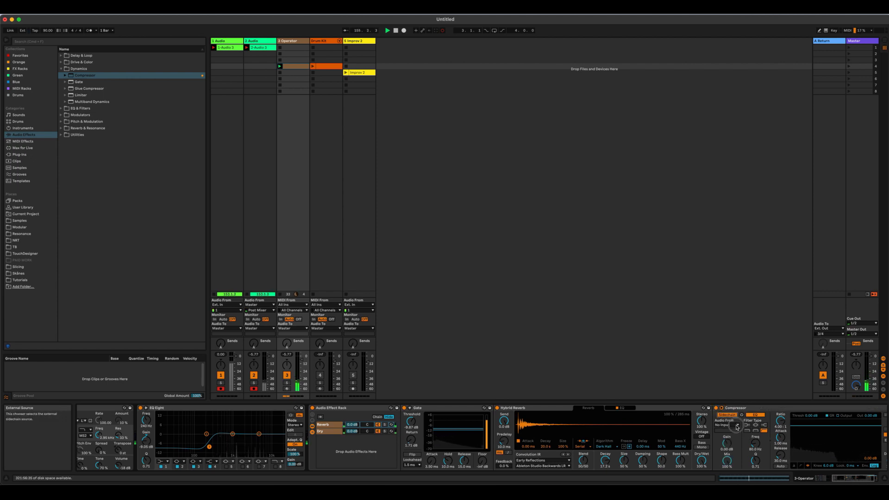
click(738, 425)
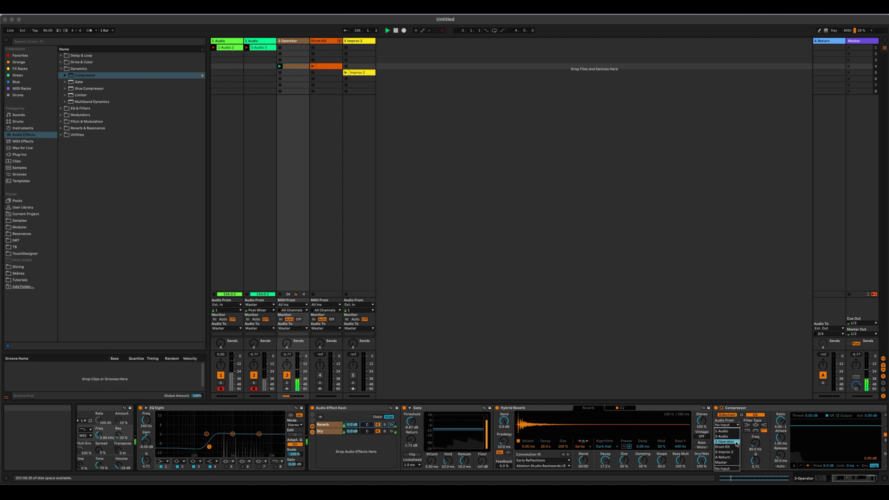
click(737, 442)
click(726, 431)
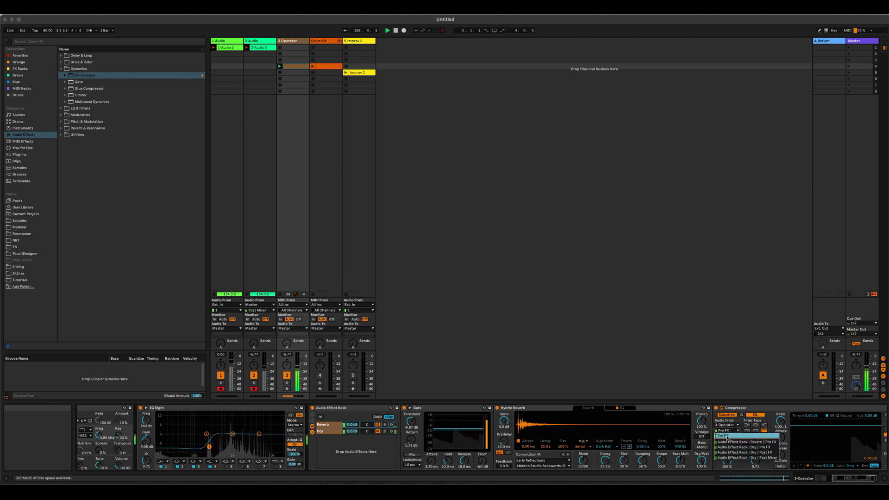
click(727, 436)
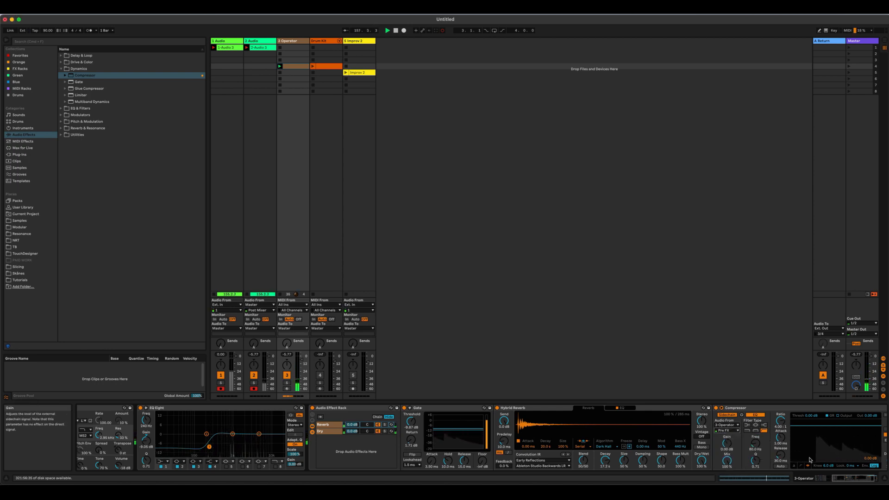
- Set the Compressor's threshold to about -20 dB, raise its ratio and adjust its release time
scroll(195, 440, left, 5)
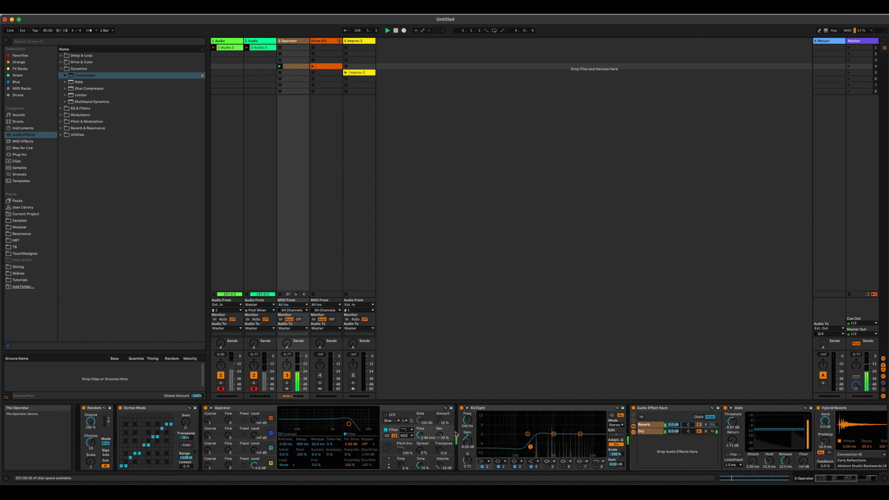
click(846, 479)
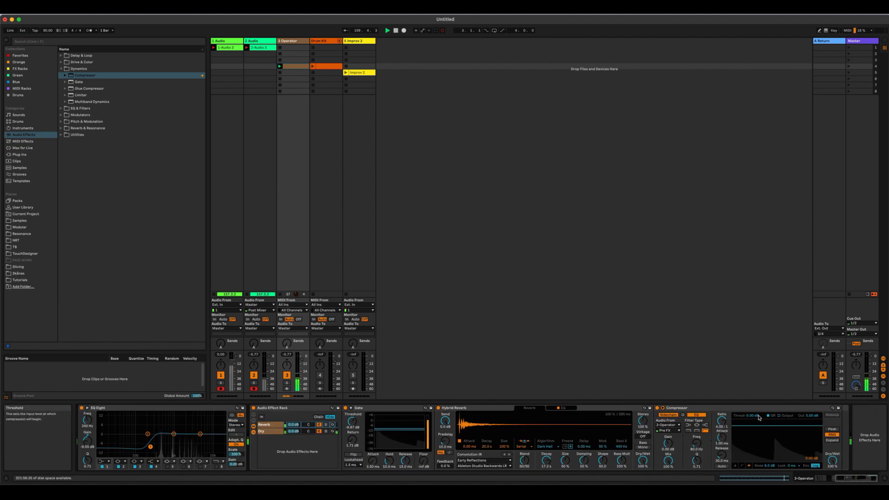
drag(754, 415, 722, 403)
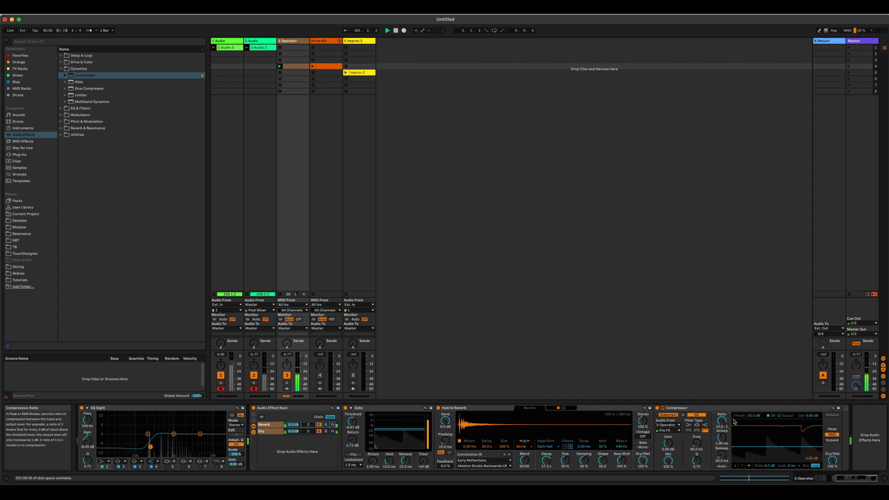
drag(722, 454, 722, 452)
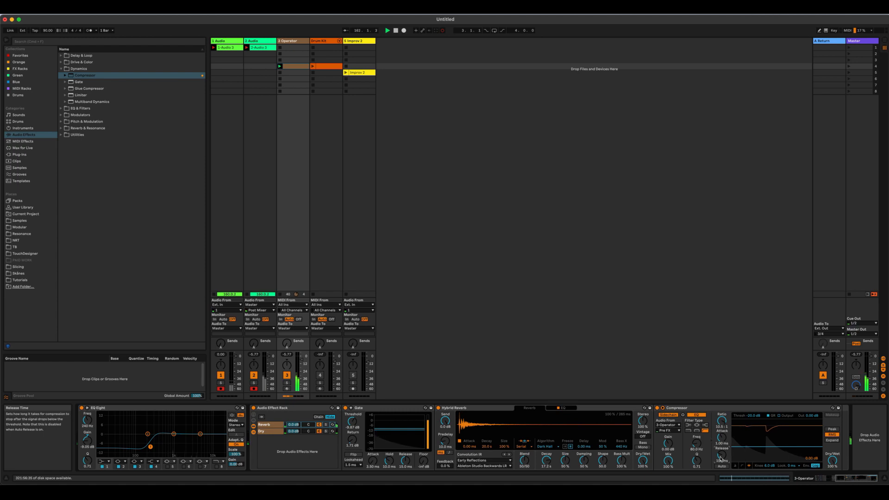
drag(747, 415, 747, 418)
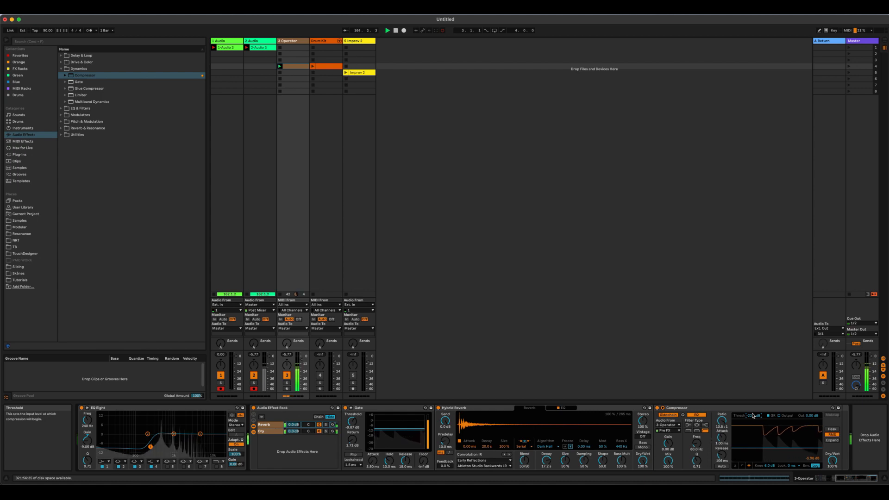
drag(754, 418, 755, 416)
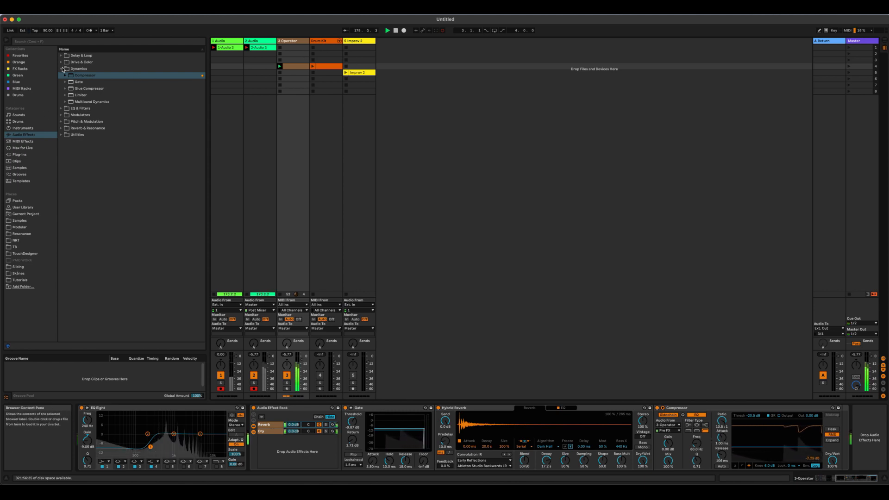
- Add the DS Kick drum synth as a new track between the Operator and Drum Kit tracks
key(Left)
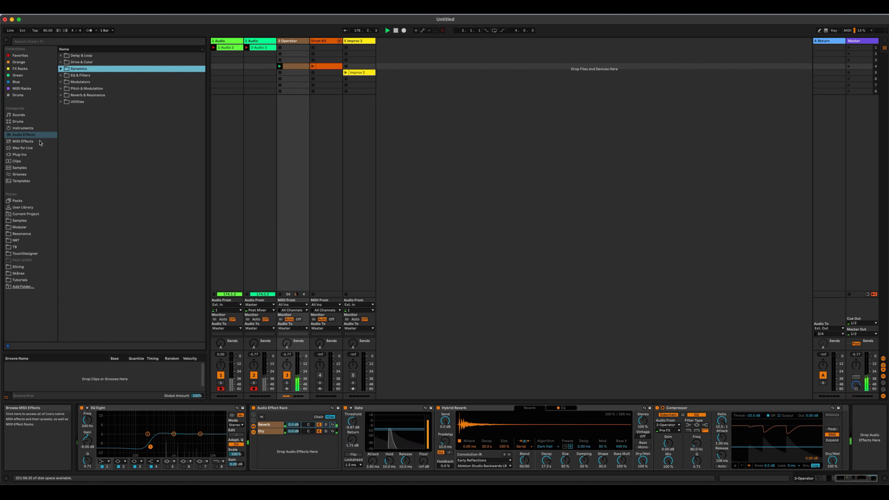
click(22, 127)
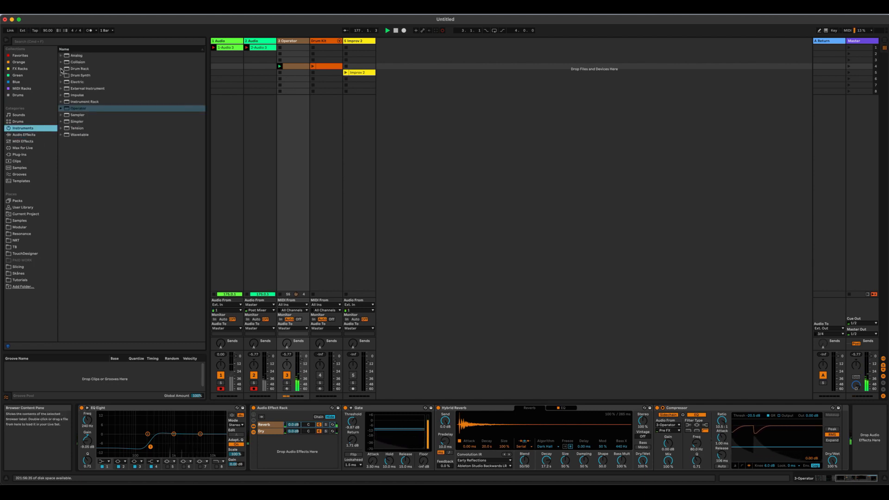
click(62, 69)
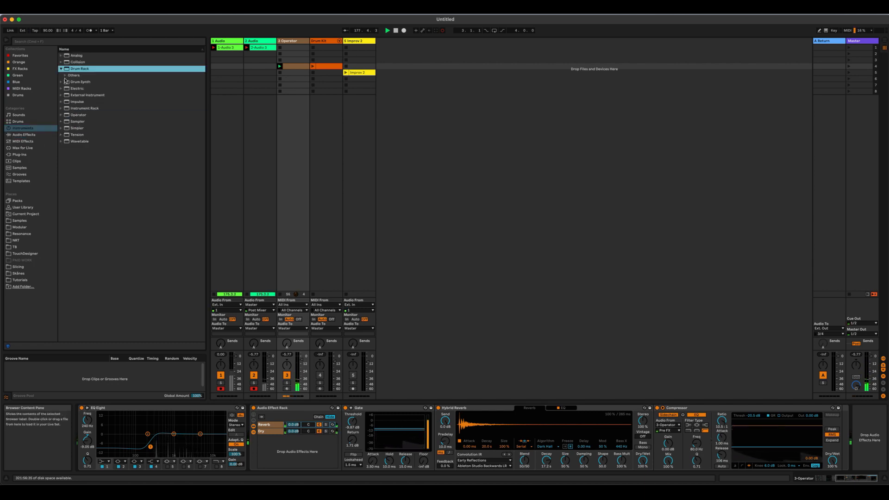
click(65, 81)
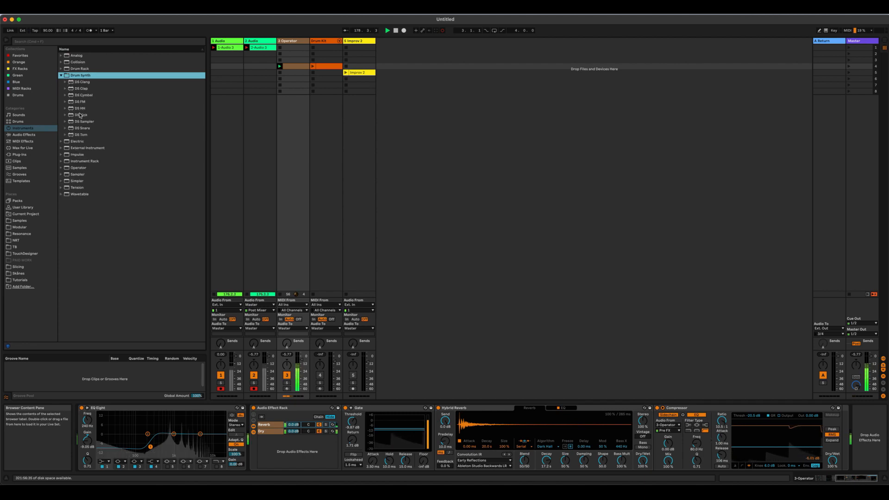
drag(80, 115, 315, 44)
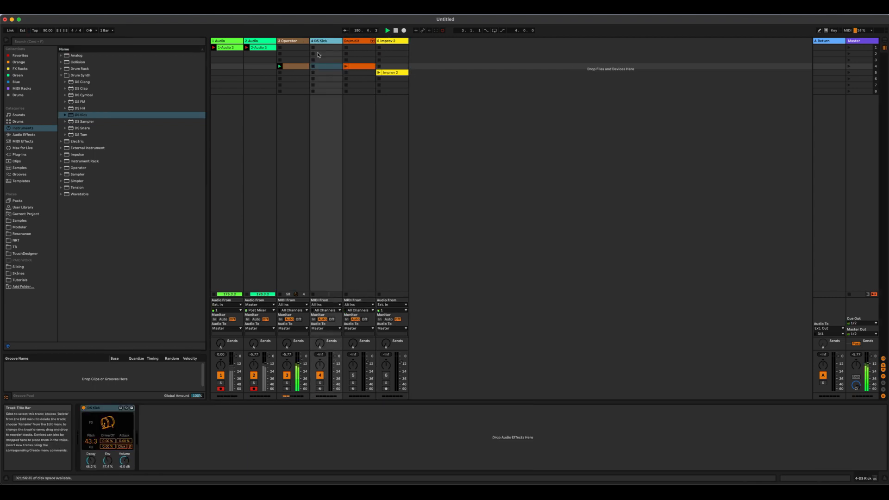
- Create a one-bar clip in the DS Kick track's fourth slot with C3 notes on all four beats, and launch it
double_click(326, 66)
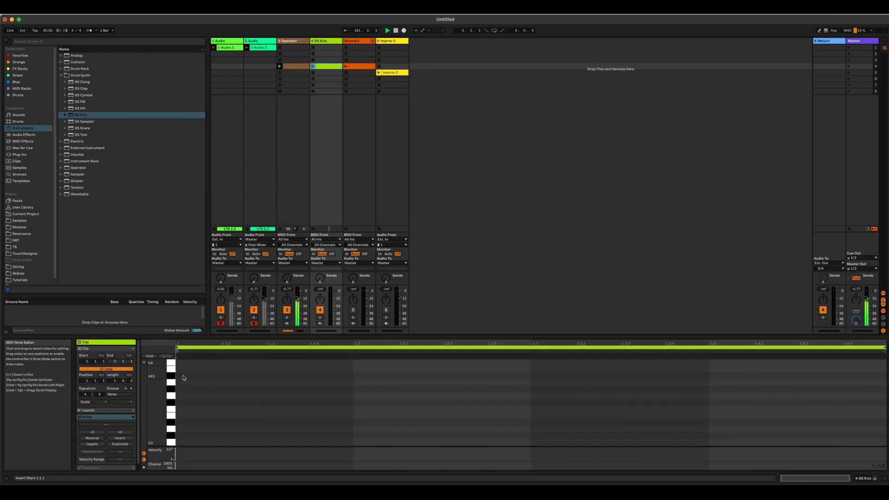
double_click(192, 443)
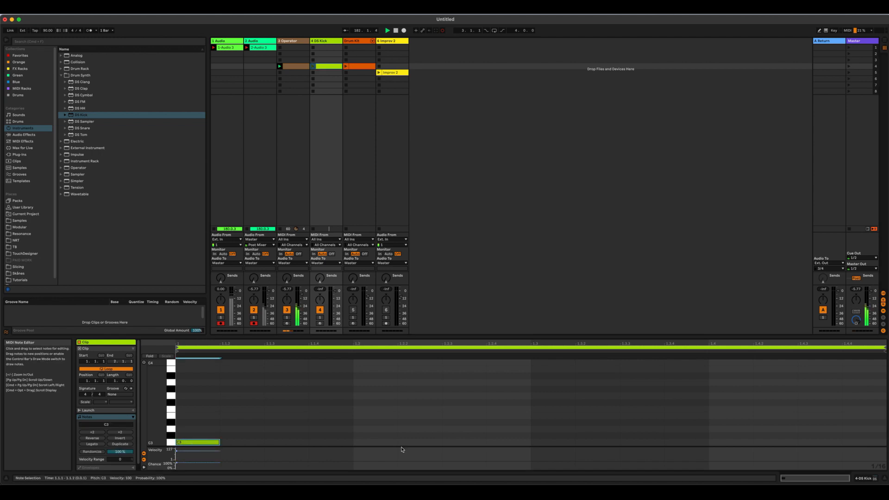
double_click(369, 442)
double_click(541, 442)
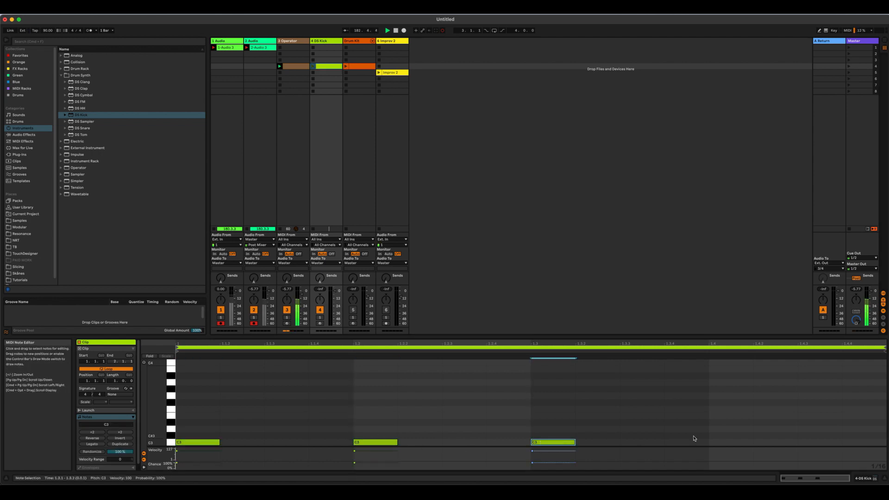
double_click(721, 443)
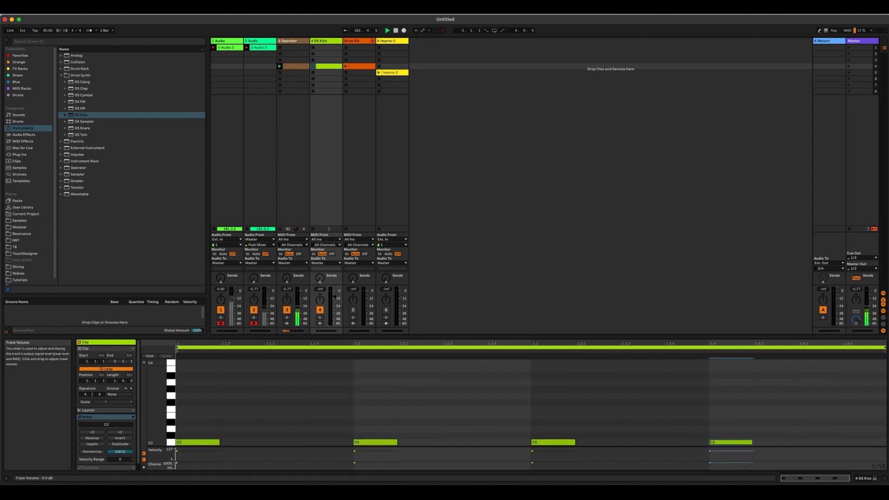
click(313, 67)
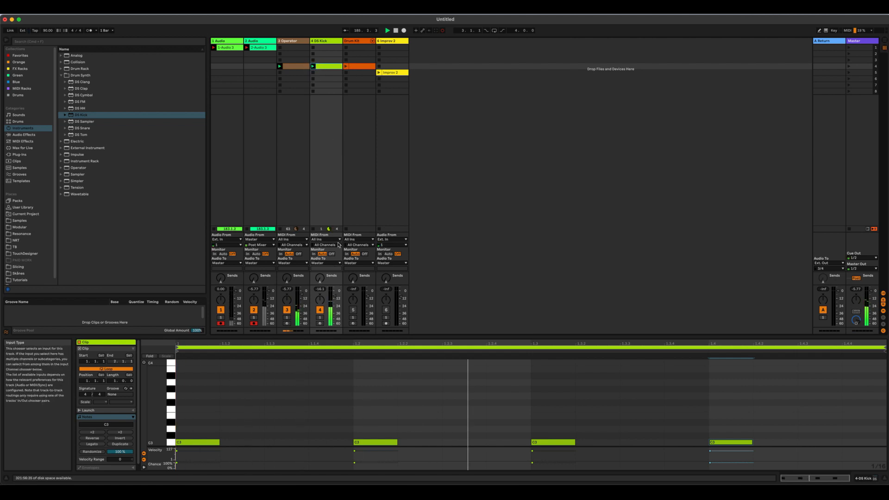
- Switch the Operator track Compressor's sidechain source to 4-DS Kick, lowering its threshold and raising its ratio
click(291, 41)
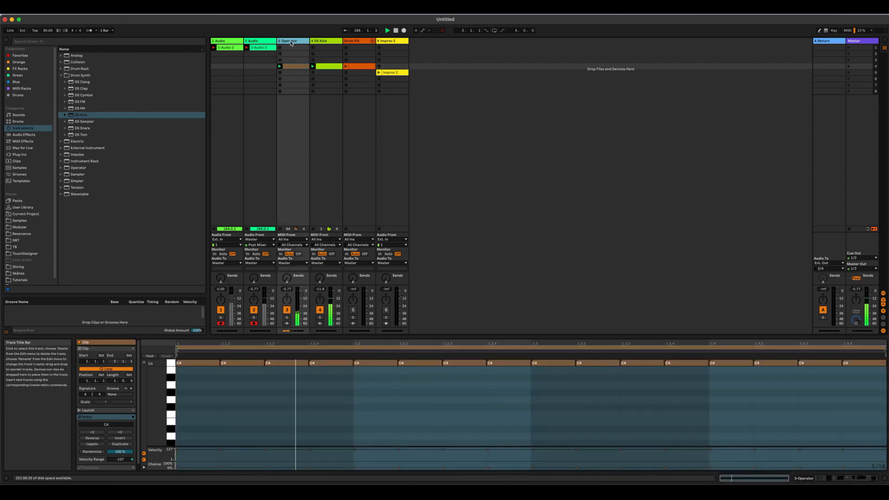
click(850, 482)
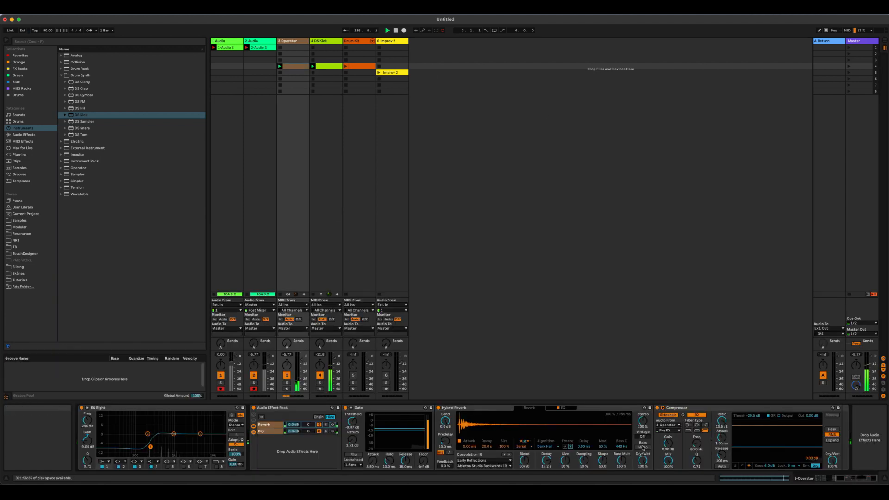
click(672, 426)
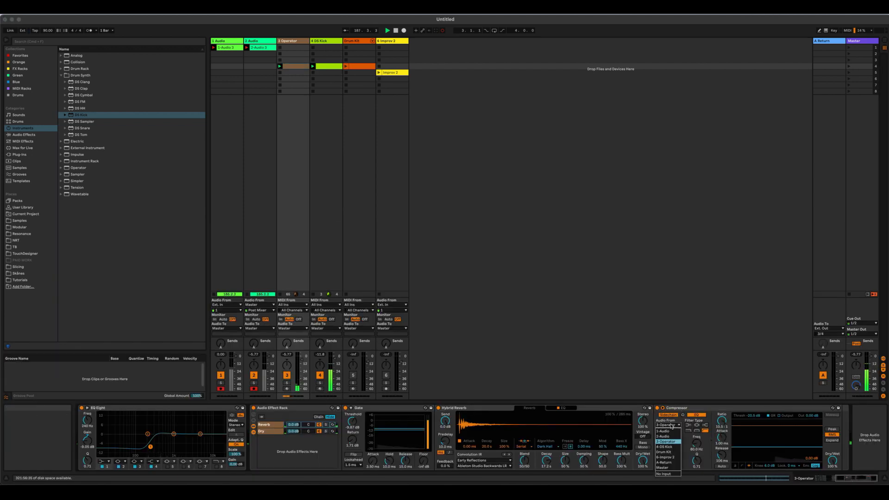
click(664, 447)
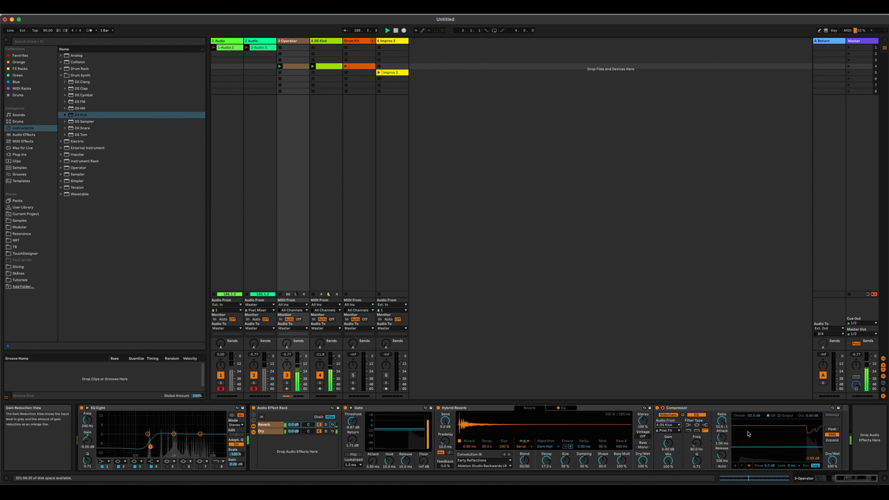
drag(755, 419, 722, 403)
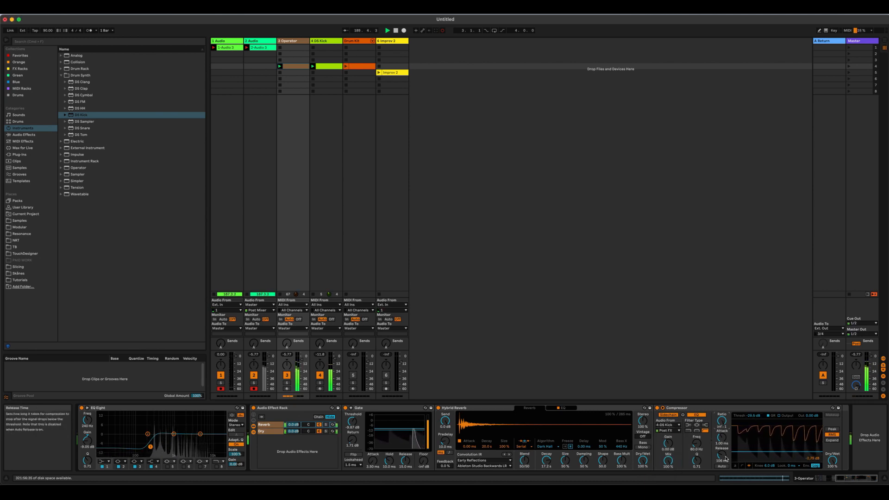
- Raise the Operator track Compressor's release time and route the DS Kick track's audio output to Sends Only
drag(721, 456, 722, 446)
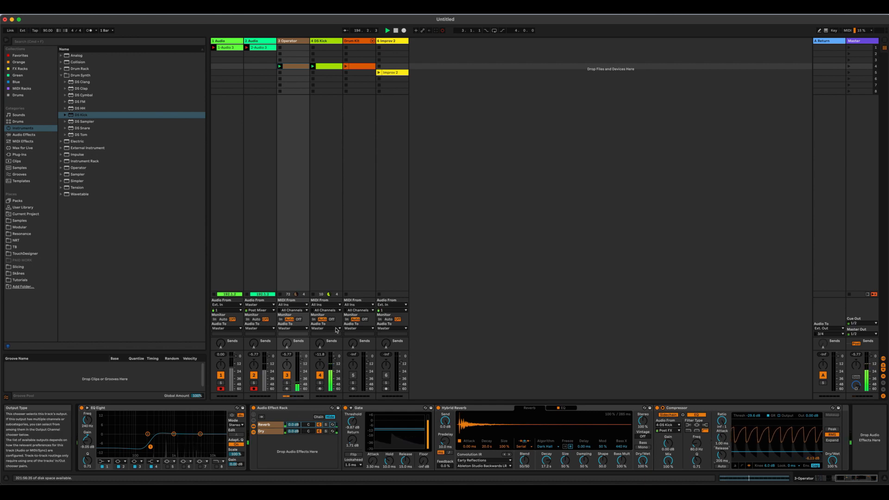
click(337, 329)
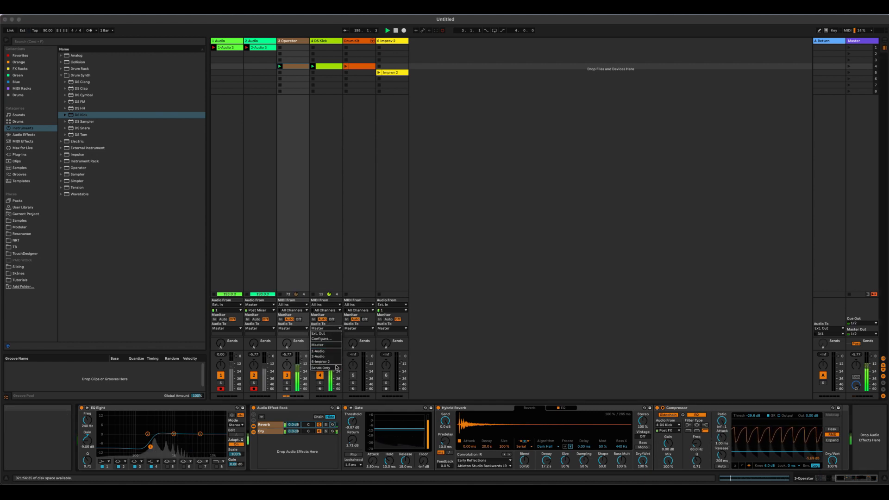
click(337, 368)
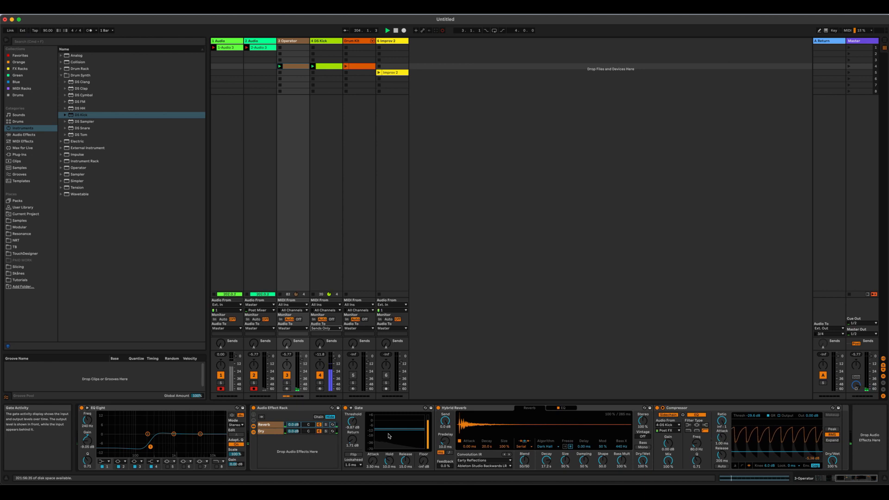
- In the Reverb chain, switch the Compressor's sidechain source to 3-Operator, adjust its threshold slightly, and deactivate the DS Kick track
click(271, 435)
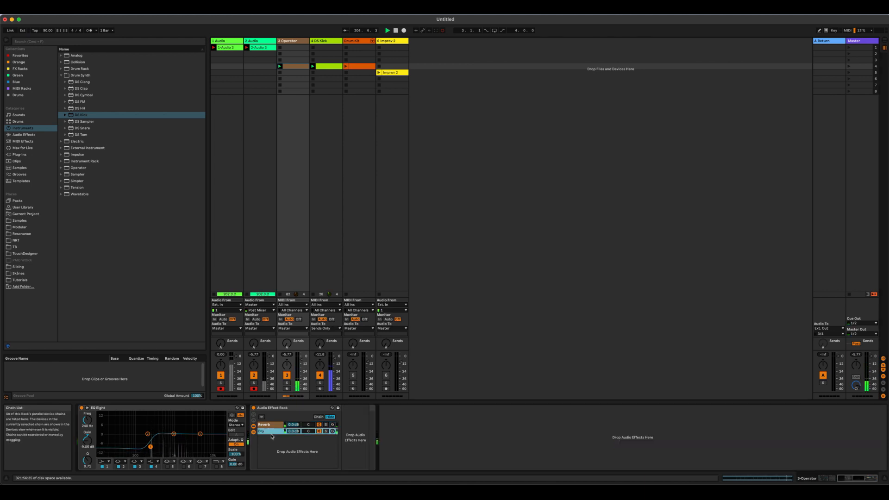
click(270, 426)
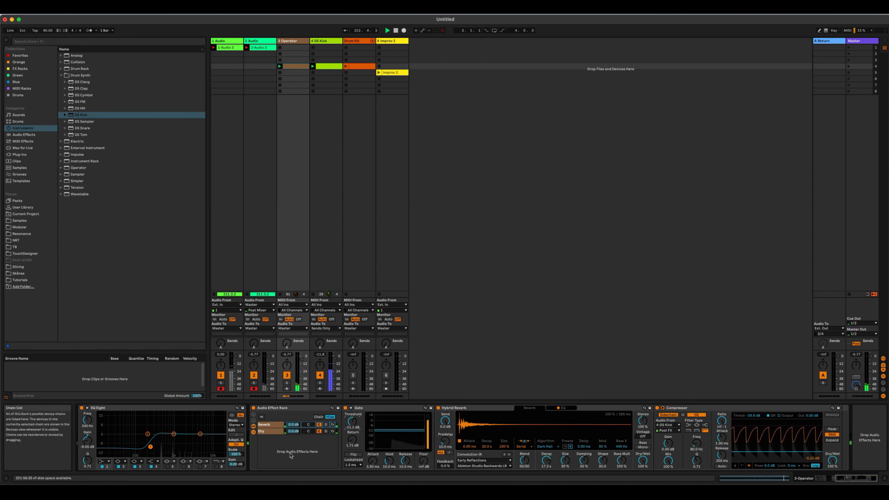
click(670, 425)
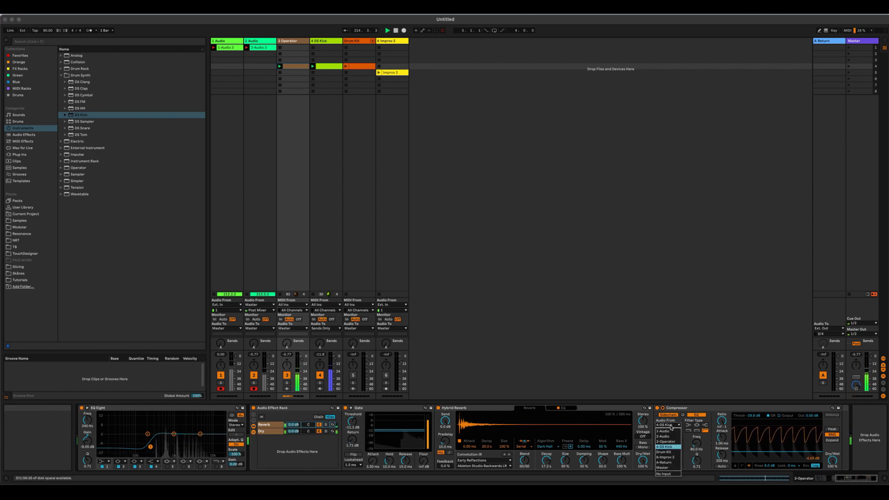
click(665, 442)
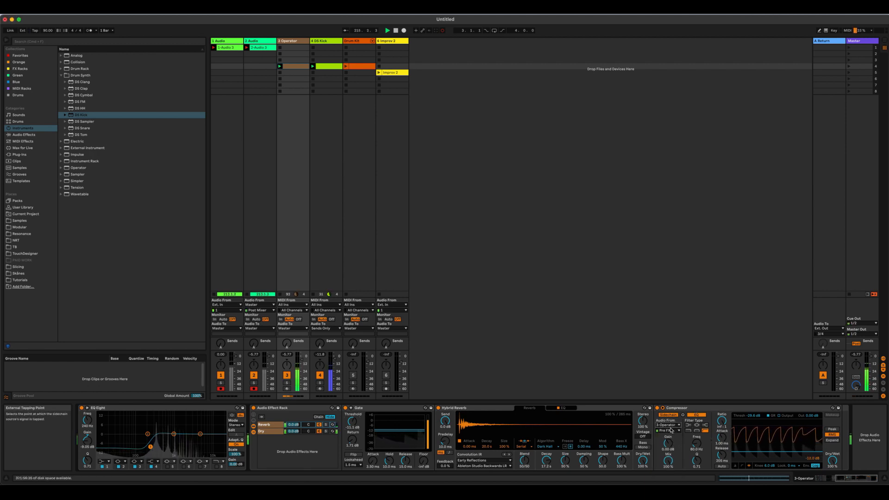
drag(753, 418, 754, 416)
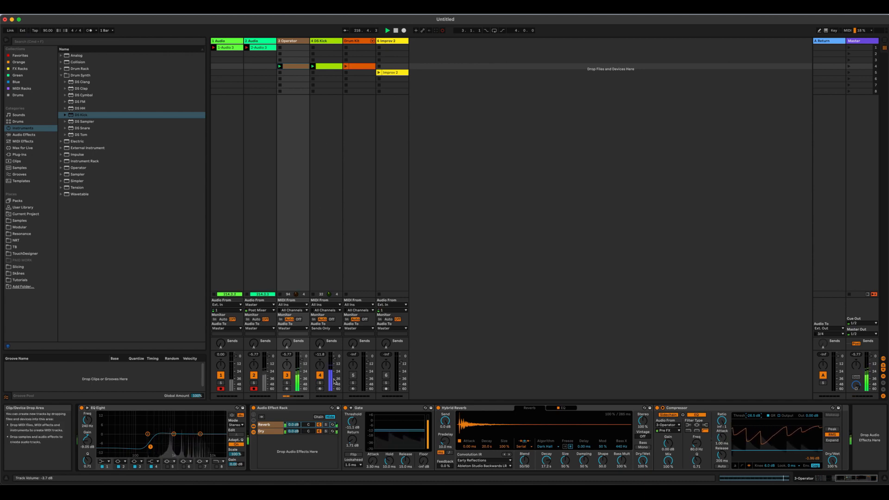
click(320, 376)
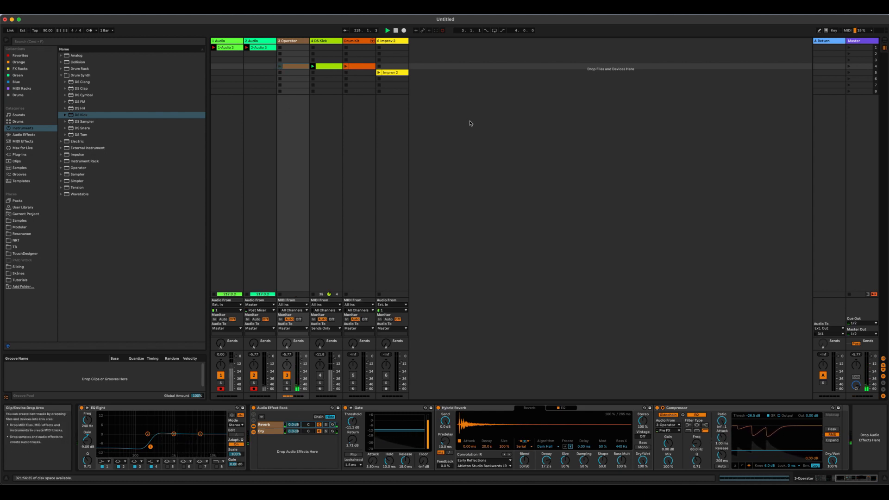
- Open the Improv 2 clip to view its waveform
click(397, 74)
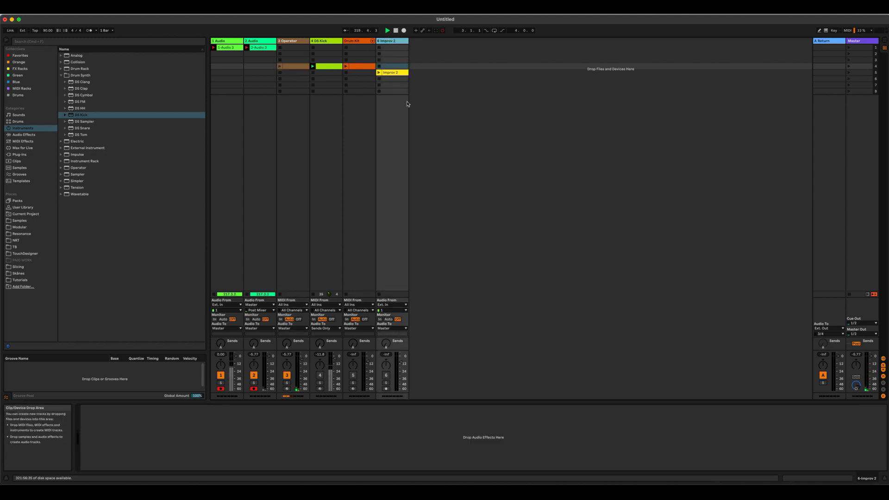
double_click(397, 73)
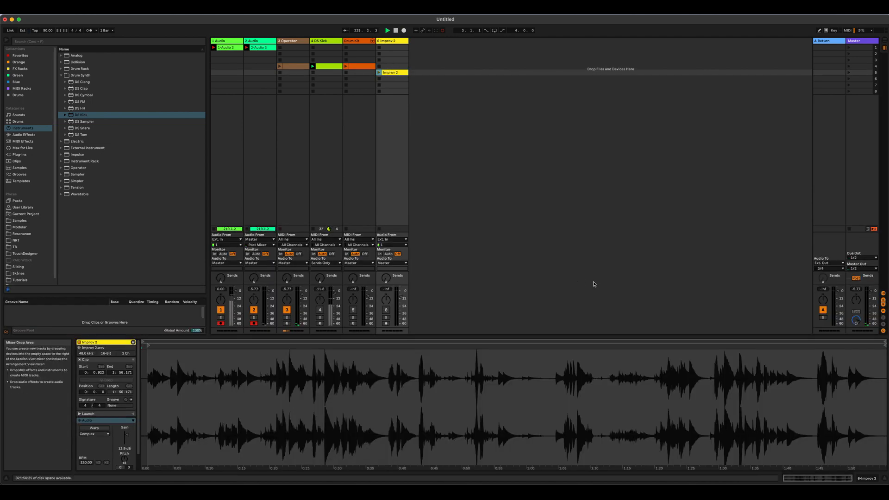
- Rename the Operator track's Audio Effect Rack to Reverb Gate and copy it onto the Improv 2 track
click(291, 41)
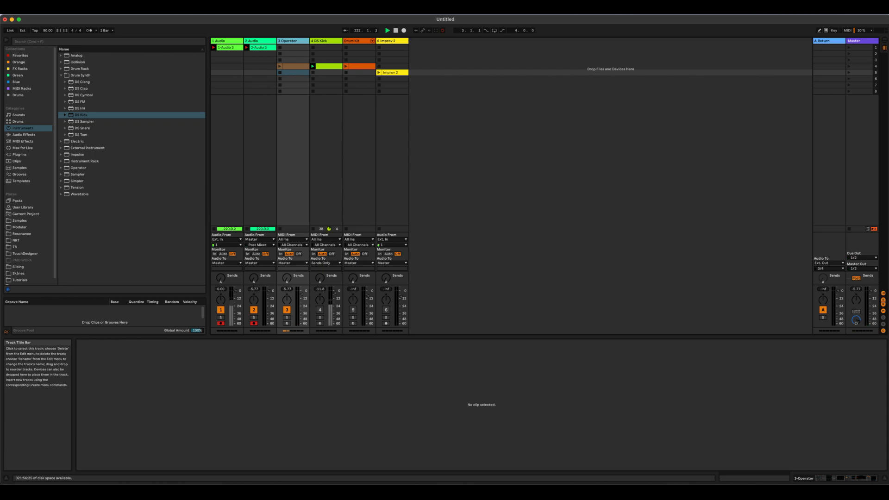
key(shift+Tab)
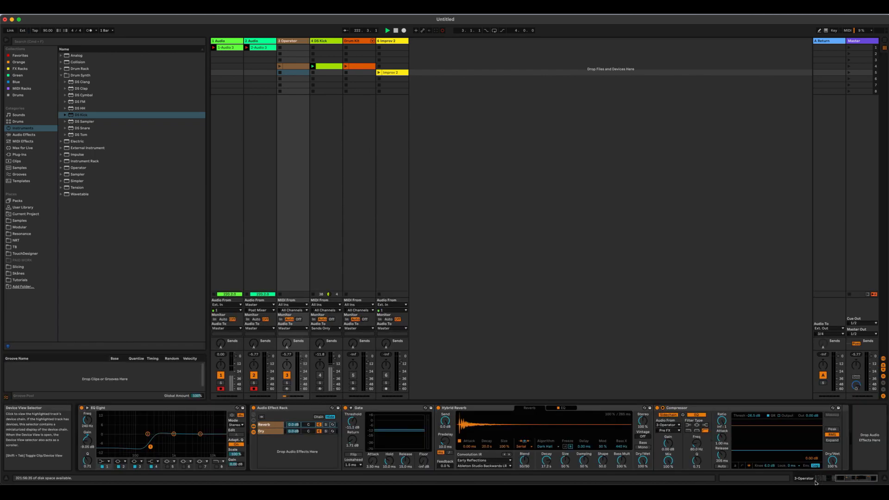
click(283, 408)
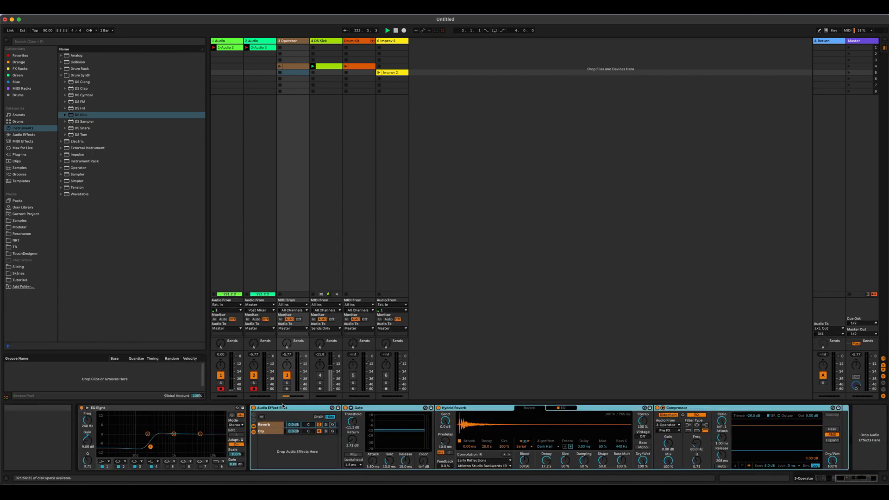
key(super+r)
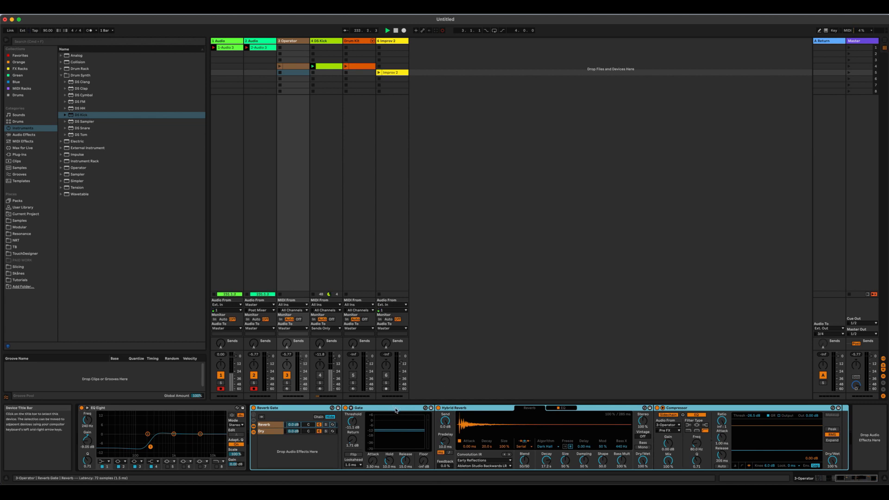
click(393, 41)
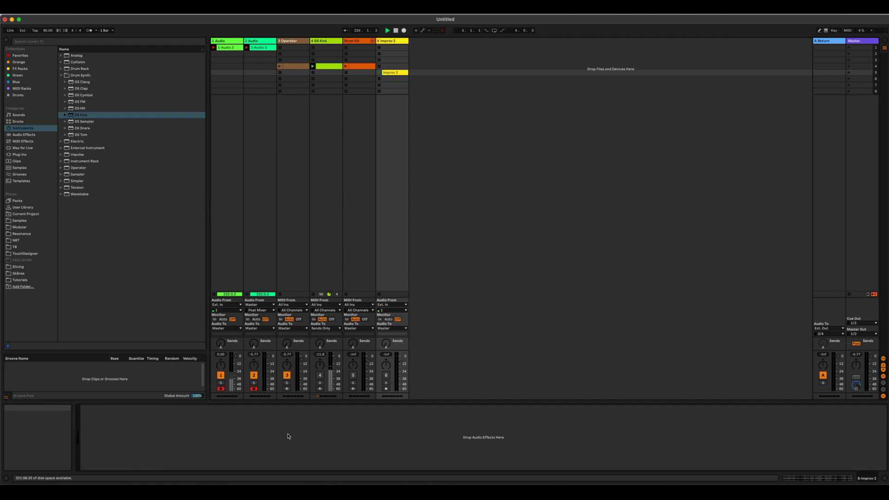
key(super+v)
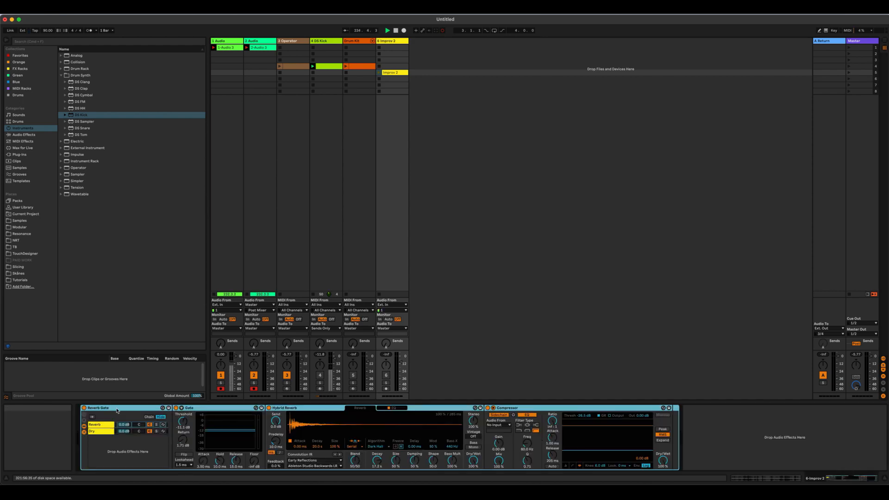
- Bypass the copied Reverb Gate rack and switch playback from the Operator track to the Improv 2 track's clip
click(83, 408)
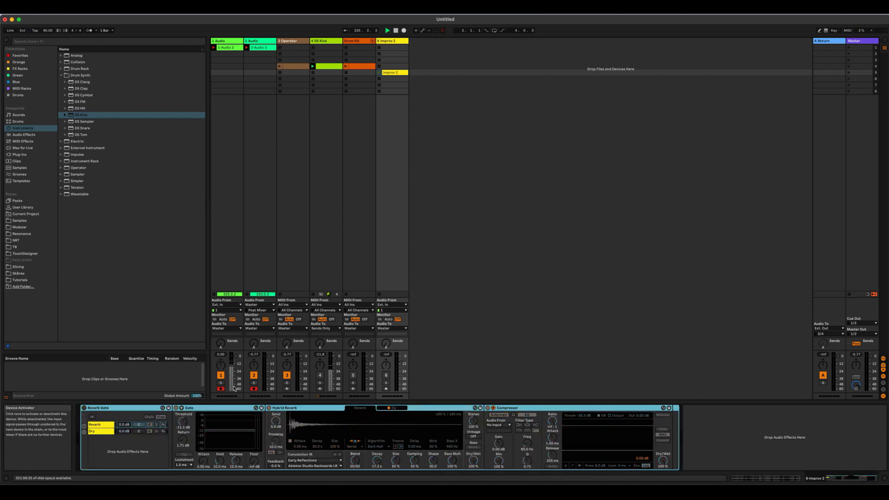
click(287, 376)
click(385, 375)
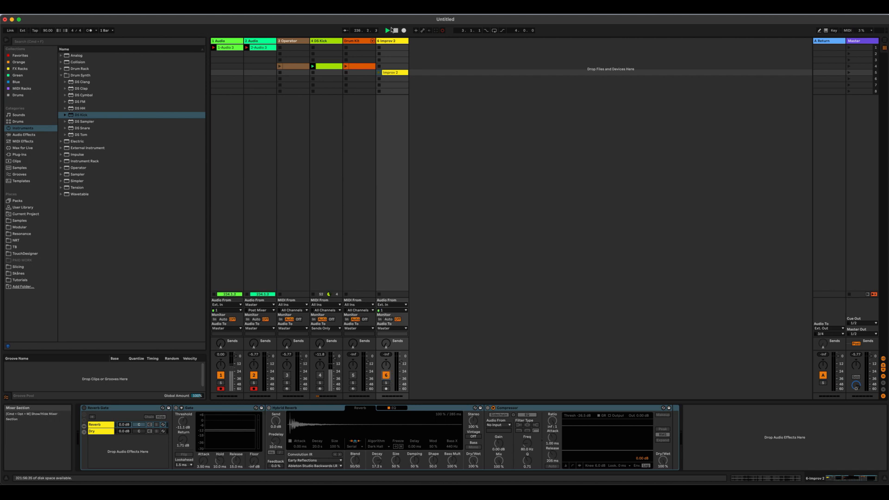
click(379, 72)
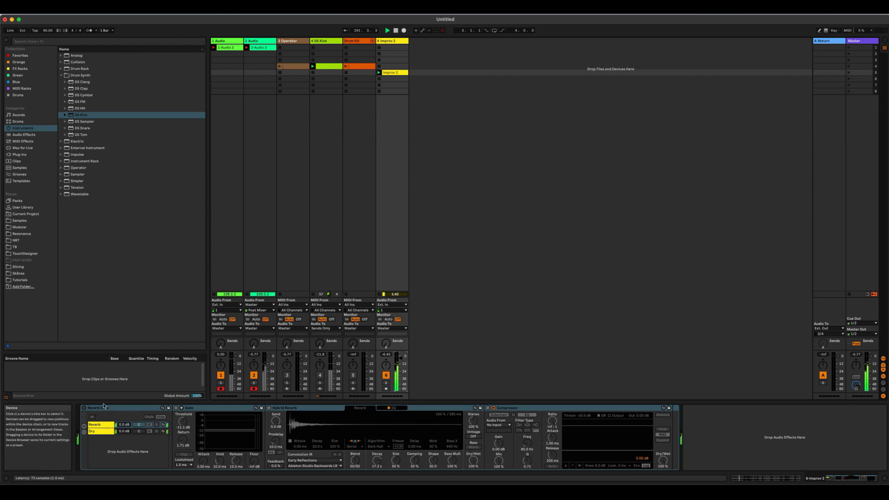
- Reactivate the Reverb Gate rack, setting its Gate's threshold to about -7 dB and lowering the return value
click(83, 408)
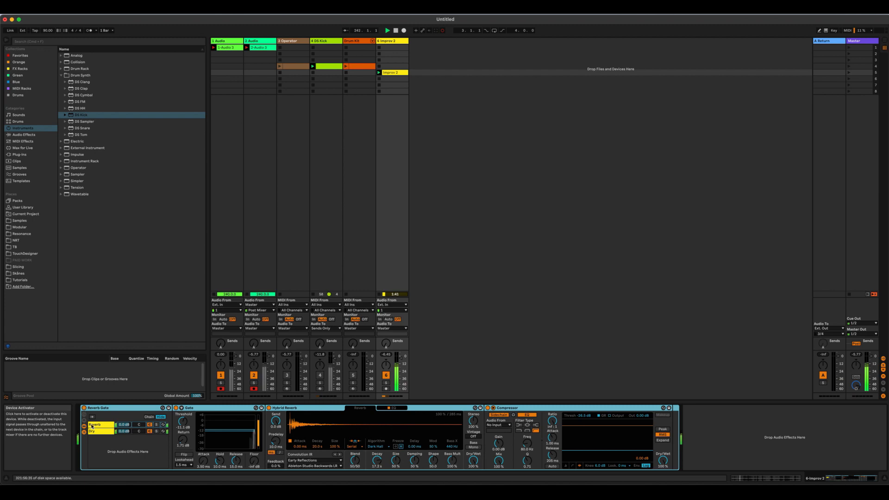
click(184, 422)
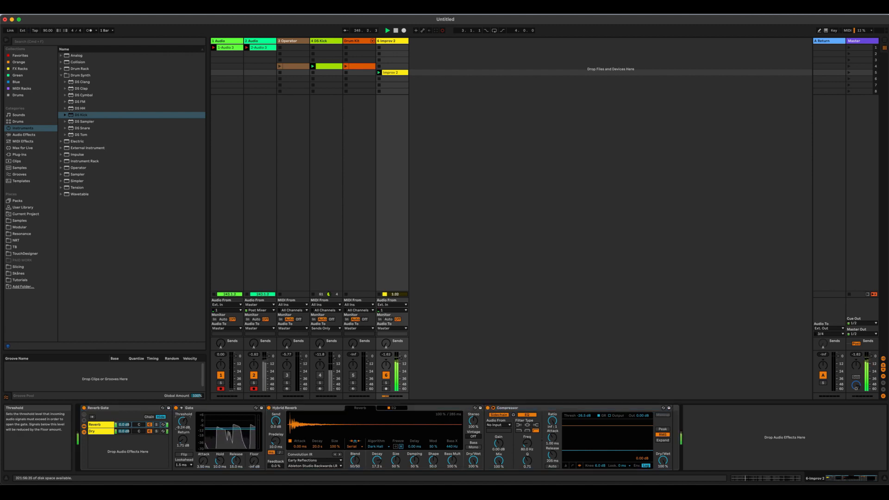
drag(184, 440, 183, 418)
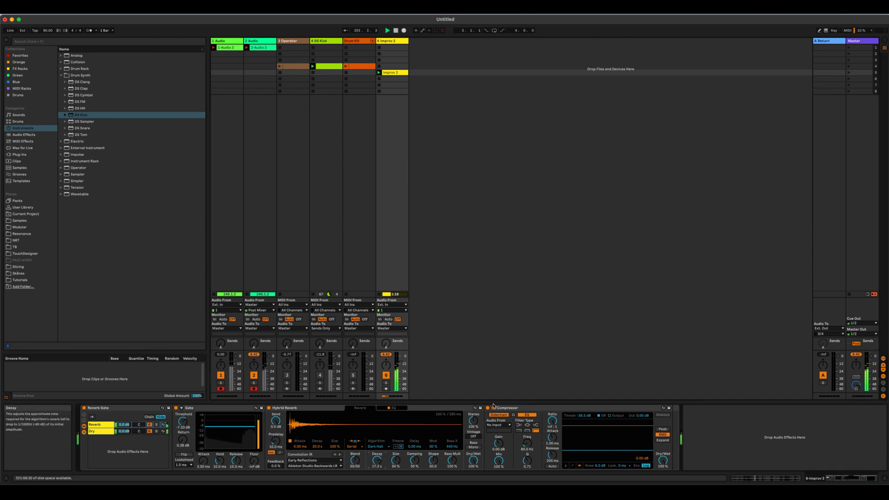
- Set the Improv 2 track Compressor's sidechain source to 6-Improv 2 and raise its threshold to about -19 dB
click(498, 425)
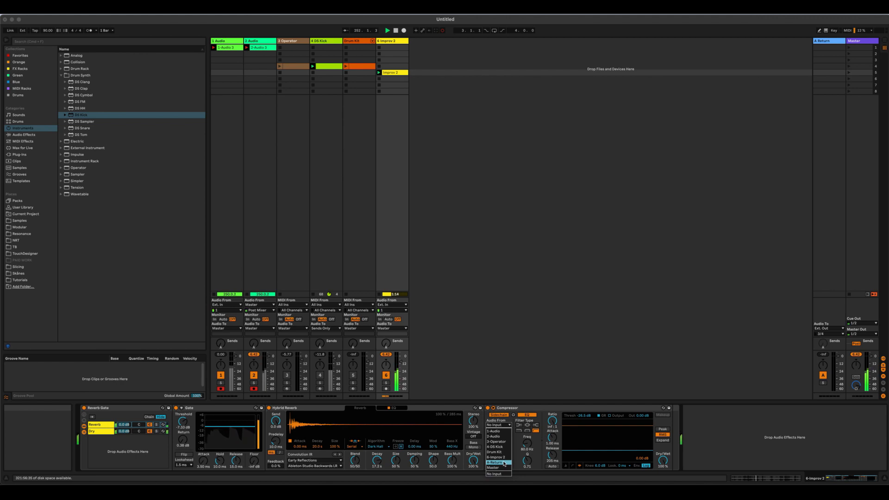
click(501, 457)
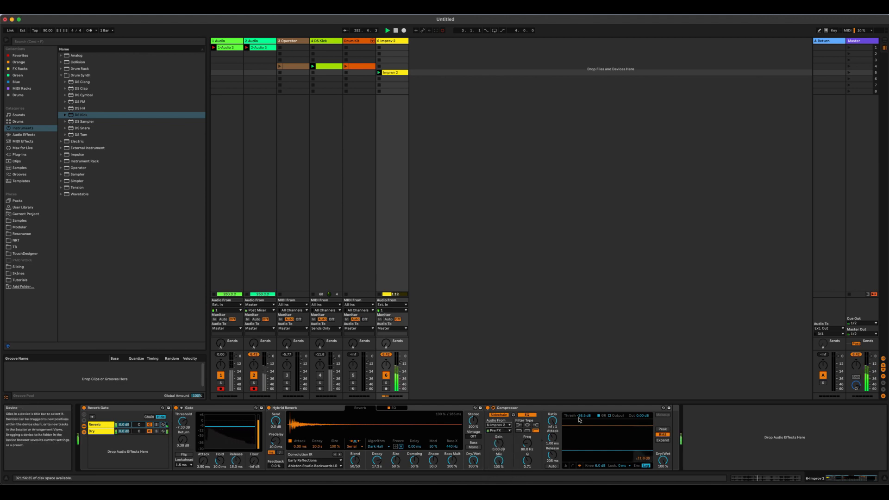
drag(583, 416, 583, 409)
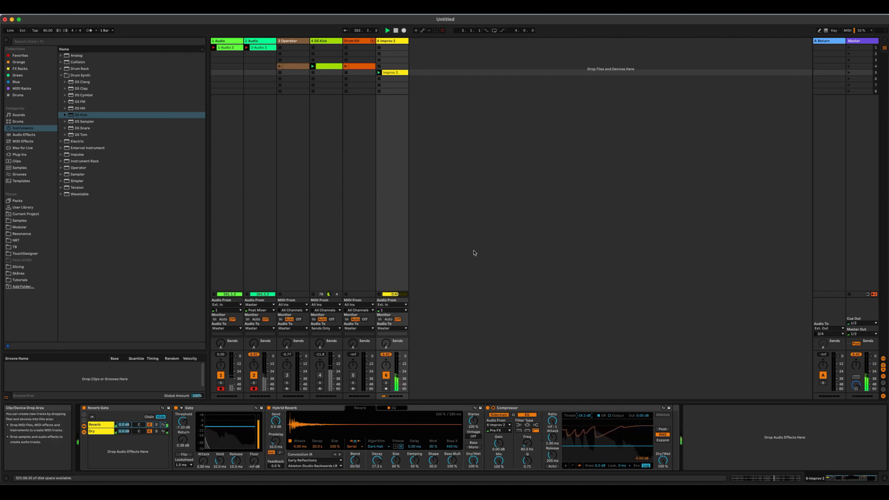
- Switch the Improv 2 track Compressor's sidechain source to 4-DS Kick and lower its threshold to about -23 dB
click(498, 425)
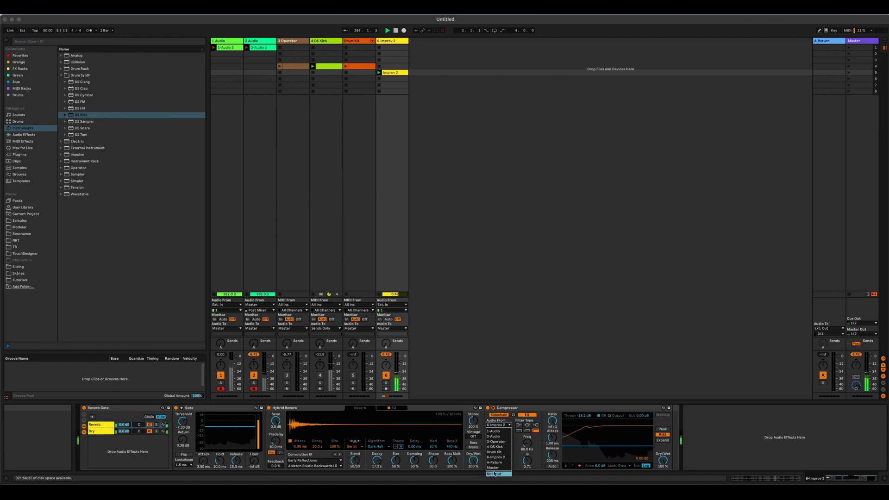
click(500, 447)
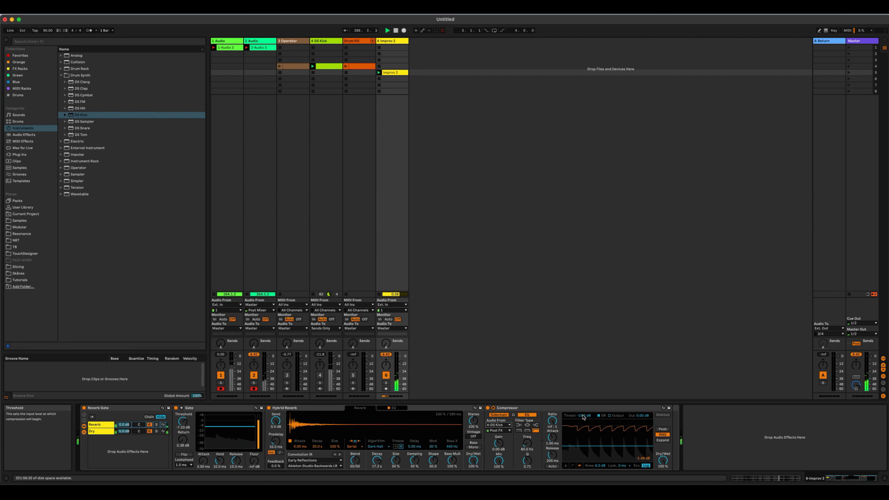
drag(583, 417, 583, 436)
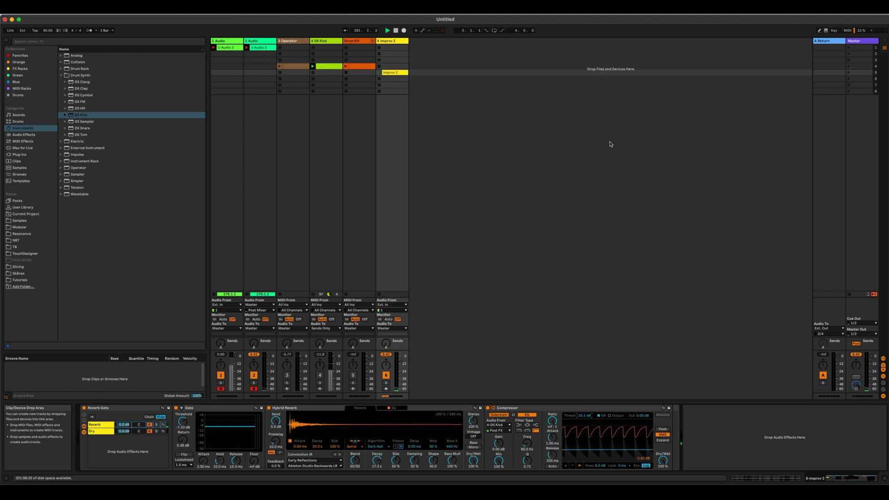
- Open the Improv 2 clip's properties and waveform again
click(397, 72)
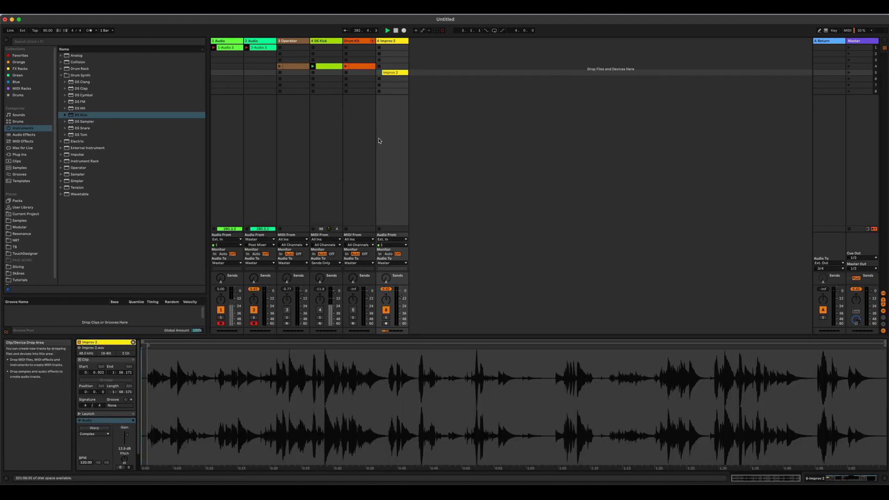